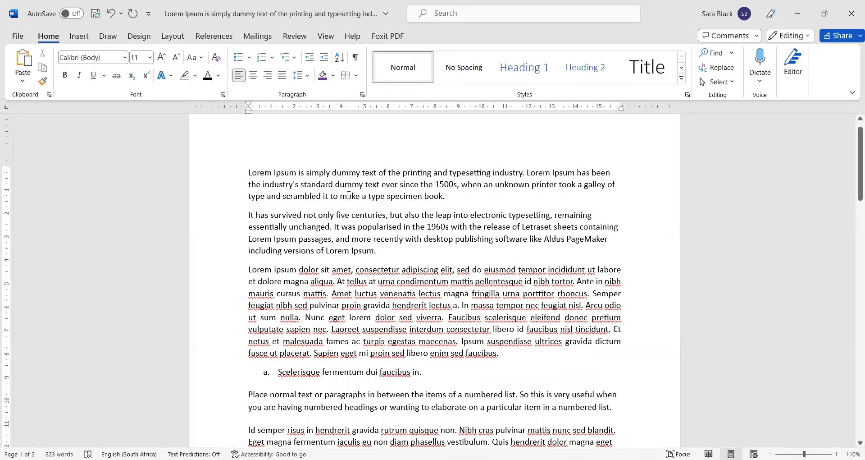
# Step: Place the cursor in the second paragraph and show the View ribbon's display options
pyautogui.click(256, 216)
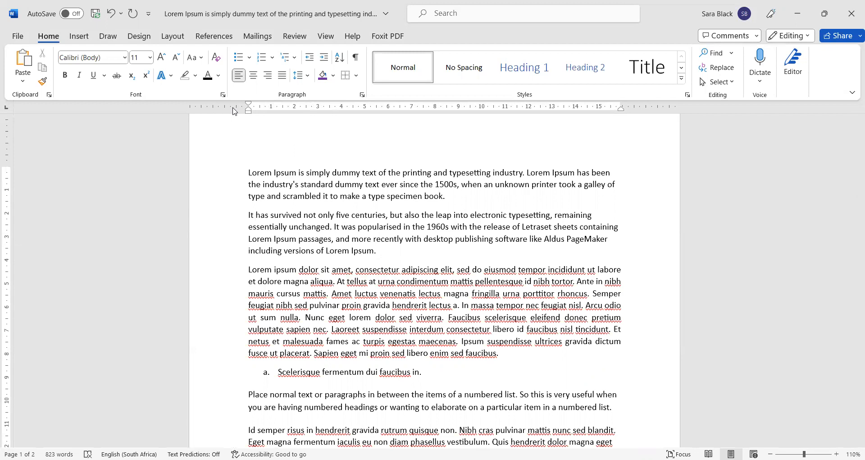
pyautogui.click(326, 37)
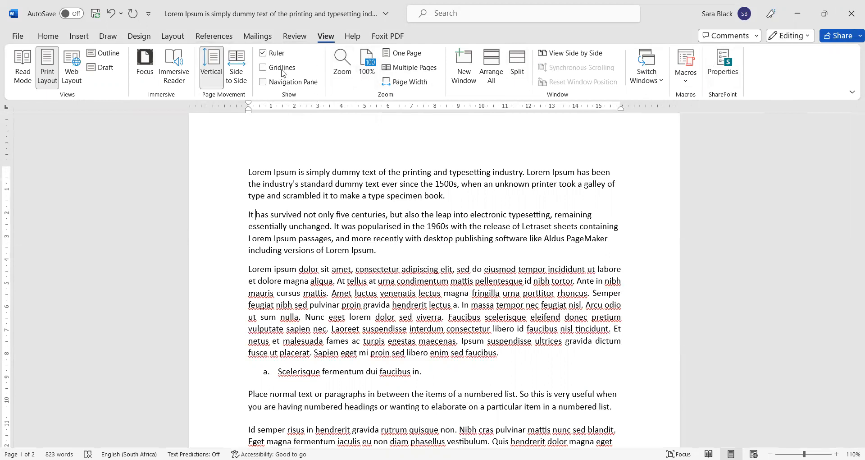
# Step: Toggle the Ruler off and back on so it stays displayed, then return to Home
pyautogui.click(276, 54)
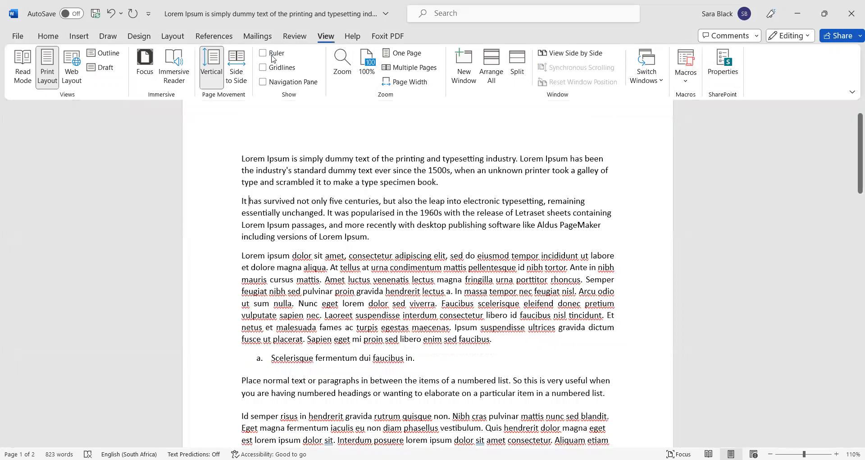
pyautogui.click(272, 55)
pyautogui.click(280, 54)
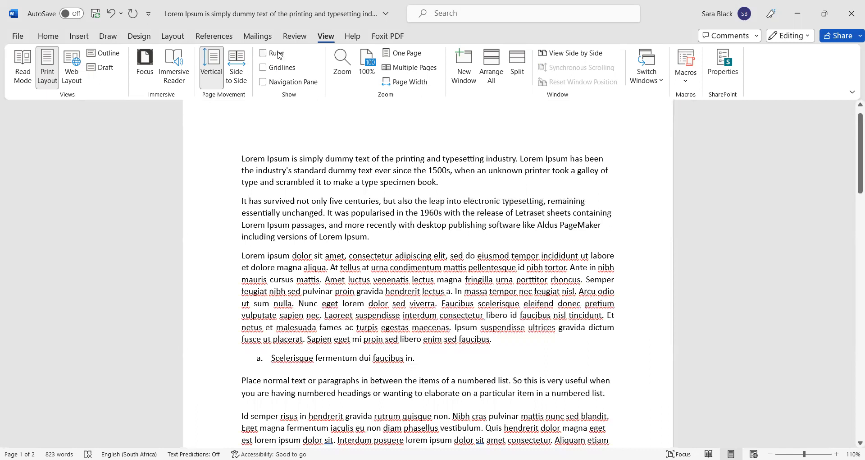
pyautogui.click(279, 54)
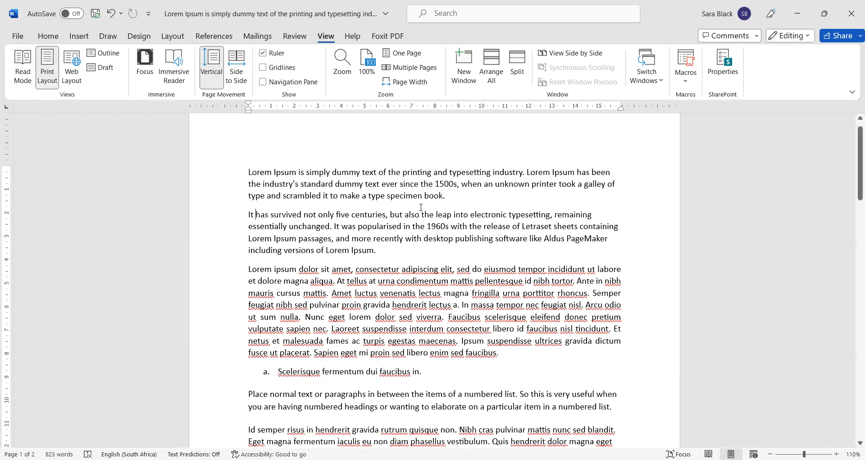
pyautogui.click(48, 36)
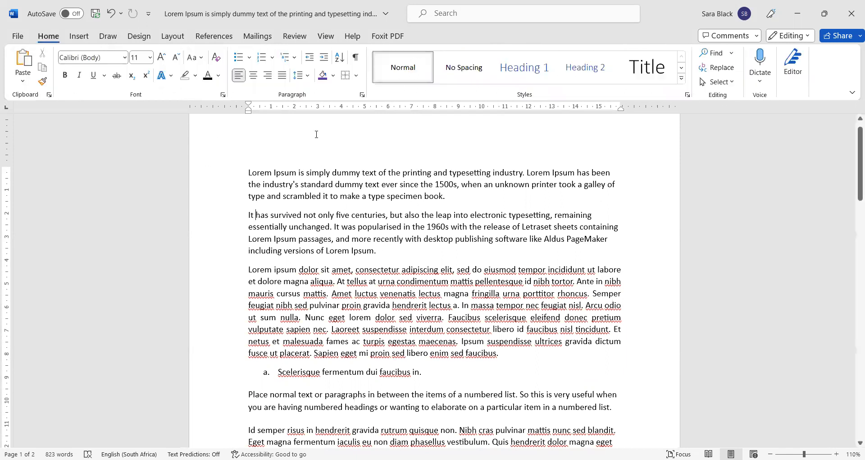
pyautogui.click(363, 95)
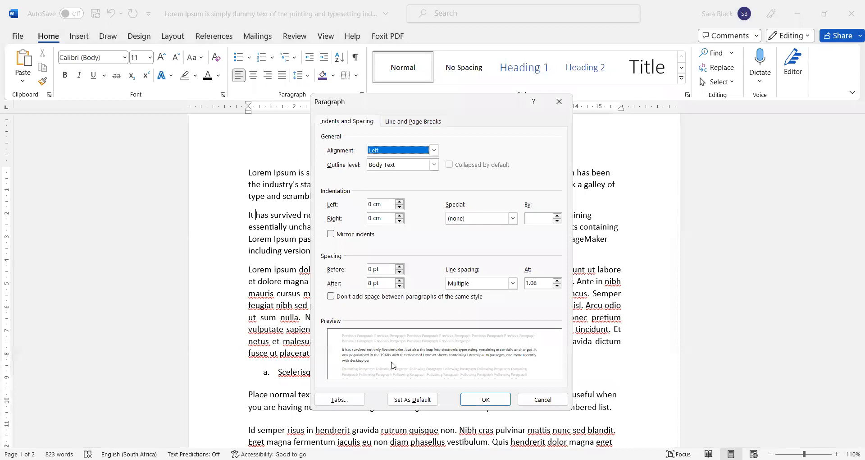
pyautogui.click(345, 403)
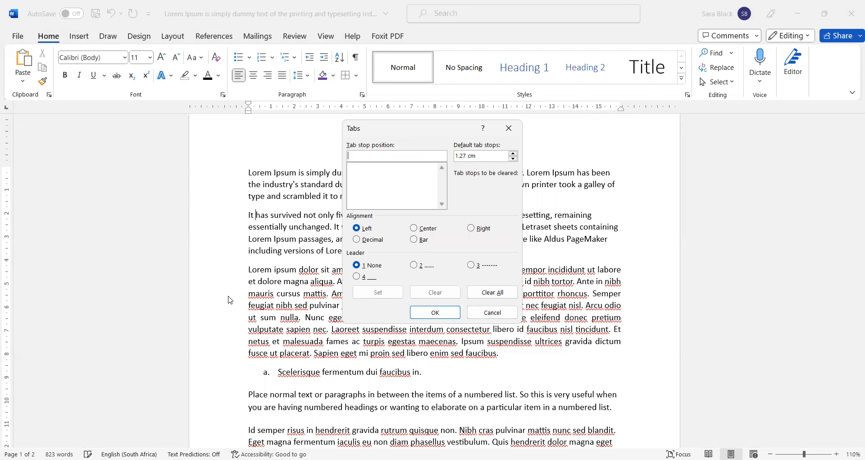
pyautogui.click(472, 315)
pyautogui.click(249, 173)
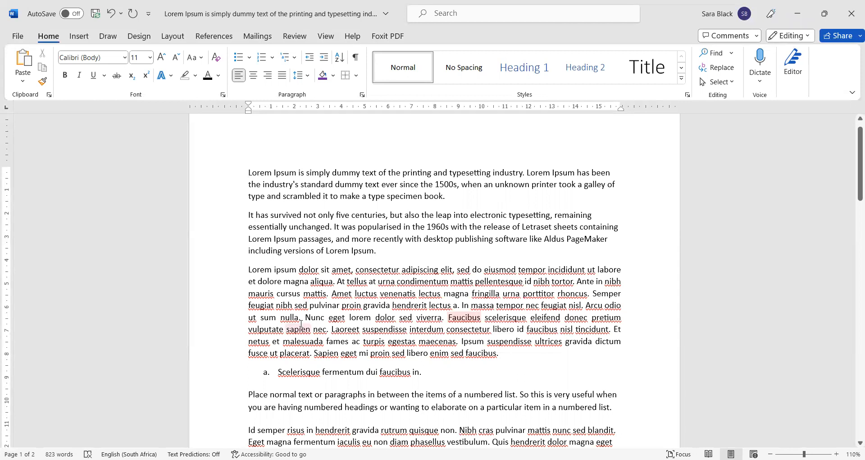
pyautogui.press('Tab')
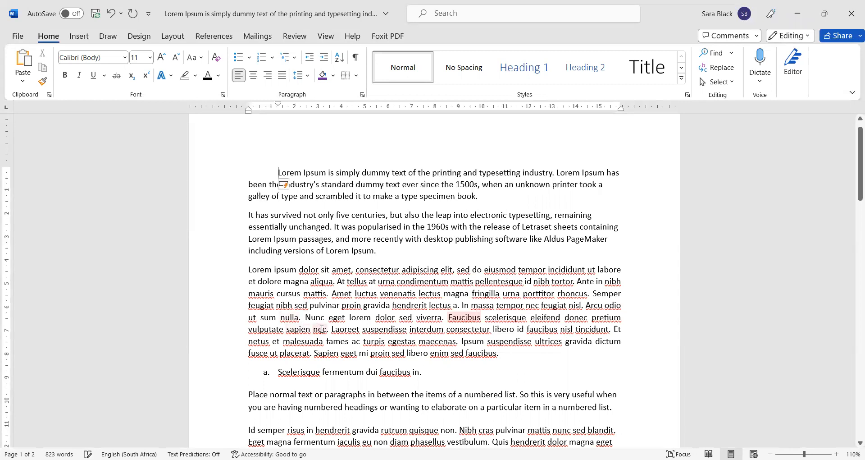
pyautogui.press('Tab')
pyautogui.press('Tab')
pyautogui.press('Tab')
pyautogui.press('Tab')
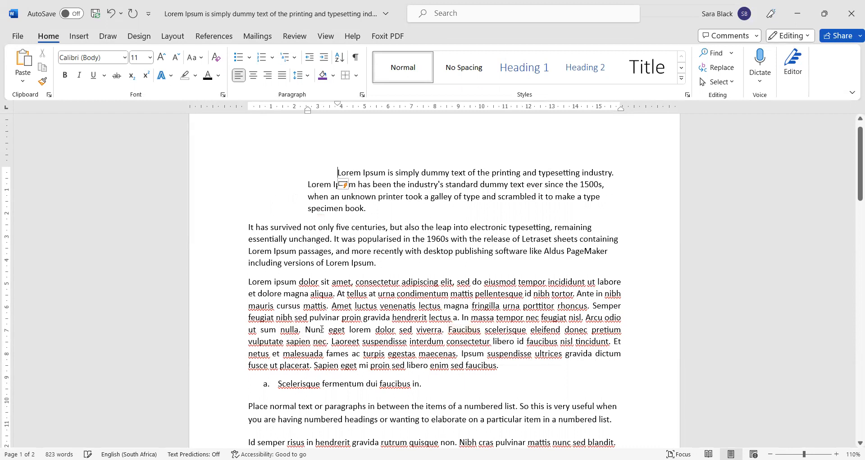
pyautogui.press('Tab')
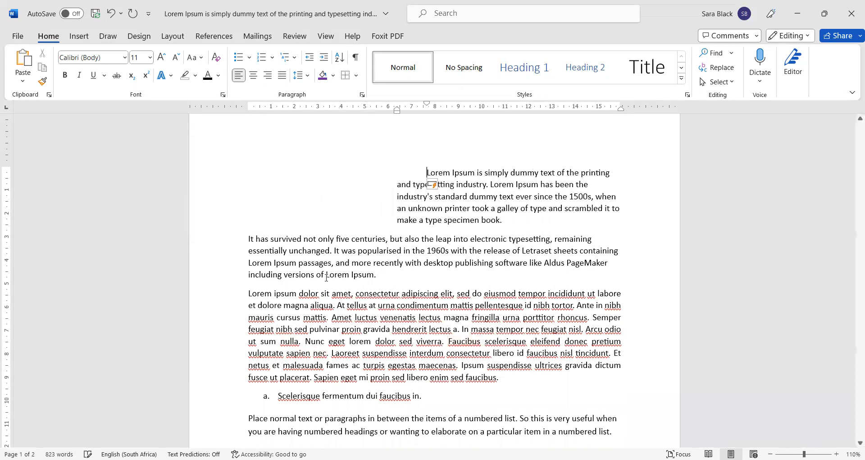
pyautogui.moveTo(397, 185); pyautogui.dragTo(410, 220)
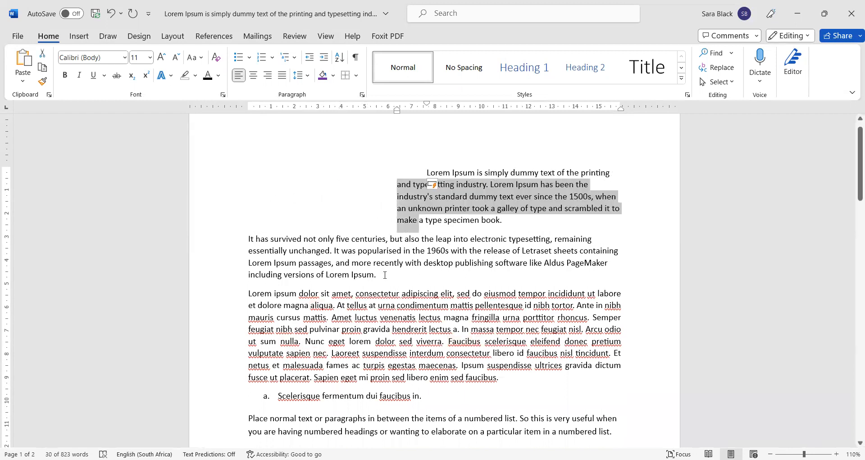
pyautogui.hotkey('ctrl', 'z')
pyautogui.hotkey('ctrl', 'z')
pyautogui.hotkey('ctrl', 'z')
pyautogui.hotkey('ctrl', 'z')
pyautogui.hotkey('ctrl', 'z')
pyautogui.hotkey('ctrl', 'z')
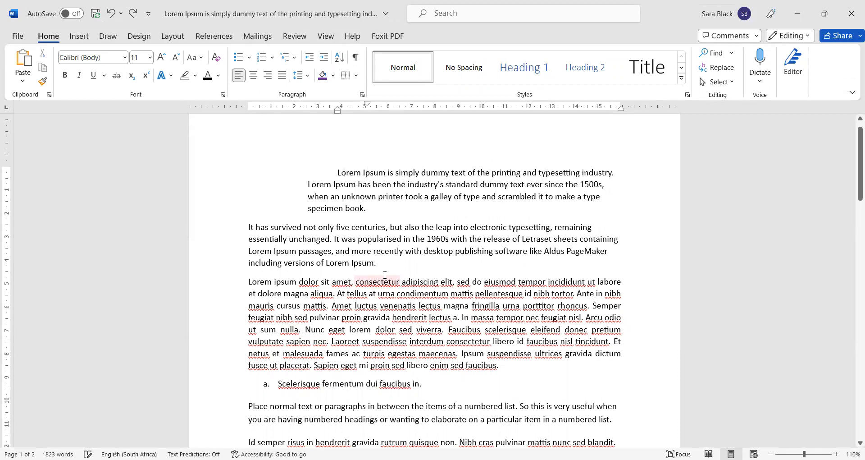
pyautogui.hotkey('ctrl', 'z')
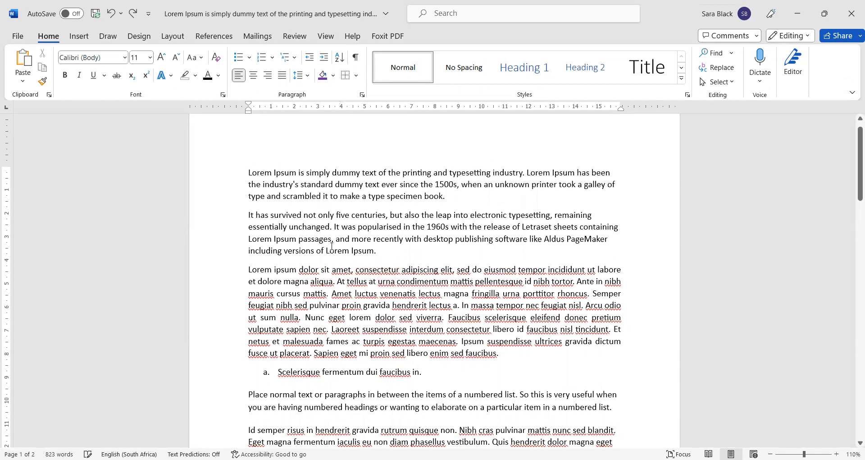
pyautogui.press('Return')
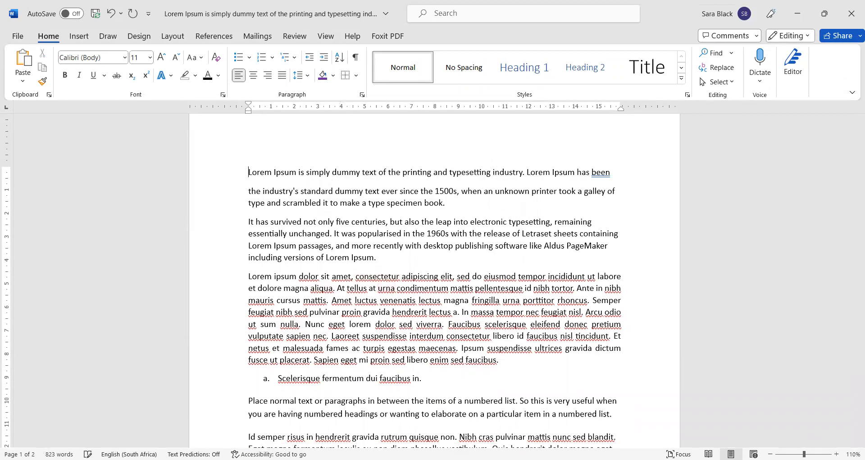
pyautogui.press('Tab')
pyautogui.press('Tab')
pyautogui.press('Tab')
pyautogui.press('Tab')
pyautogui.press('Tab')
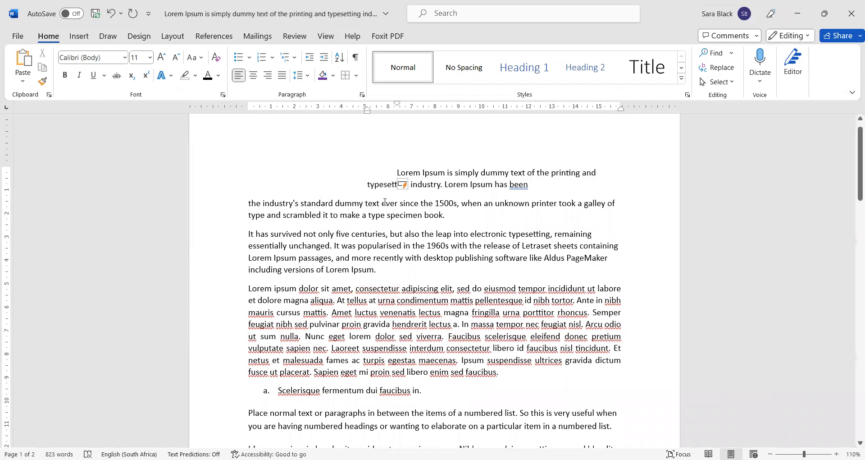
pyautogui.click(445, 172)
pyautogui.press('Tab')
pyautogui.press('Tab')
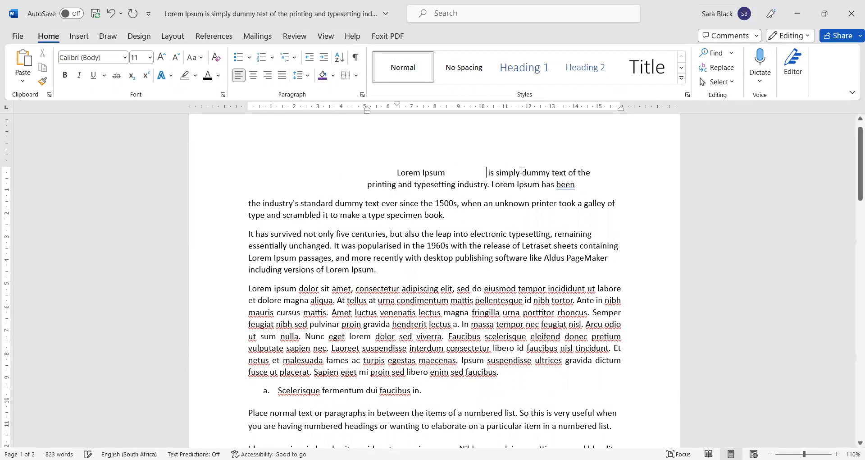
pyautogui.press('Tab')
pyautogui.press('Tab')
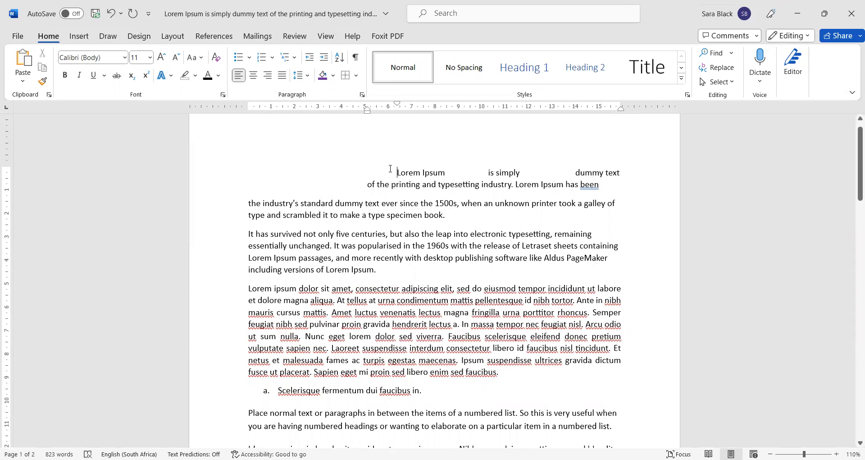
pyautogui.press('BackSpace')
pyautogui.press('BackSpace')
pyautogui.press('BackSpace')
pyautogui.press('BackSpace')
pyautogui.press('BackSpace')
pyautogui.press('Tab')
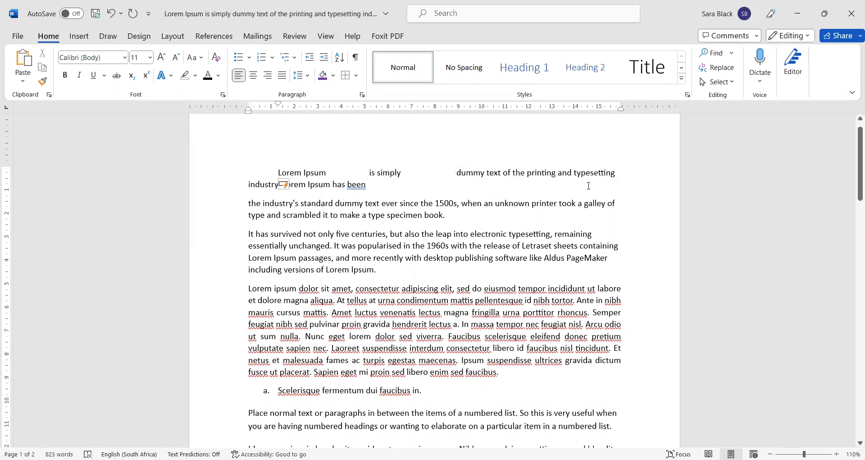
pyautogui.click(510, 171)
pyautogui.press('Tab')
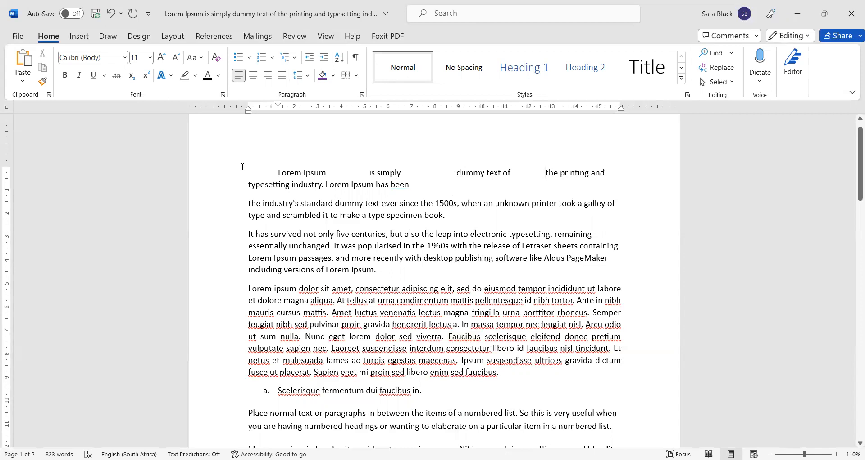
pyautogui.press('BackSpace')
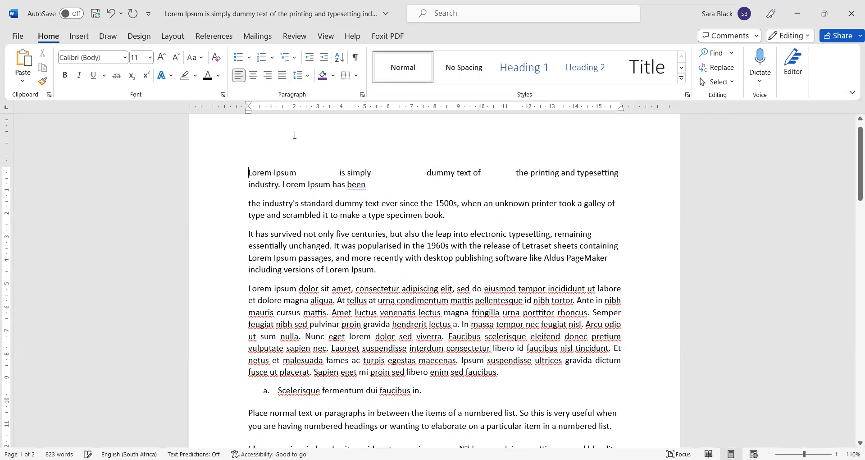
pyautogui.hotkey('ctrl', 'Right')
pyautogui.hotkey('ctrl', 'shift', 'Right')
pyautogui.press('Delete')
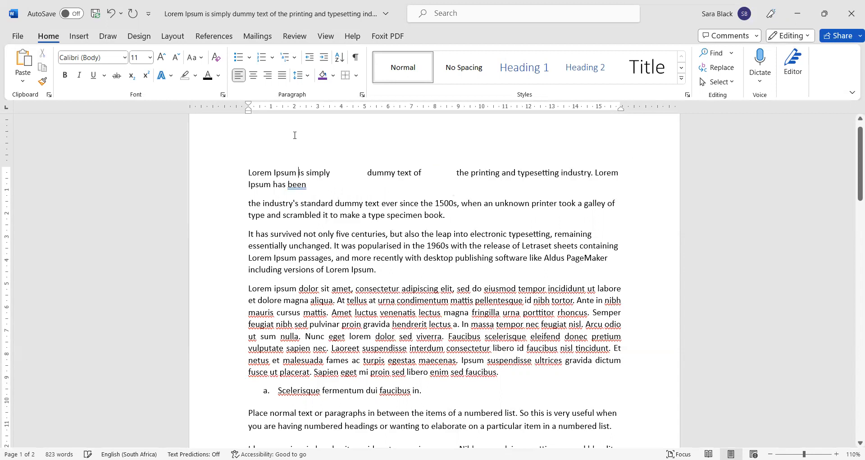
pyautogui.hotkey('ctrl', 'Right')
pyautogui.hotkey('ctrl', 'Right')
pyautogui.press('Delete')
pyautogui.press('Delete')
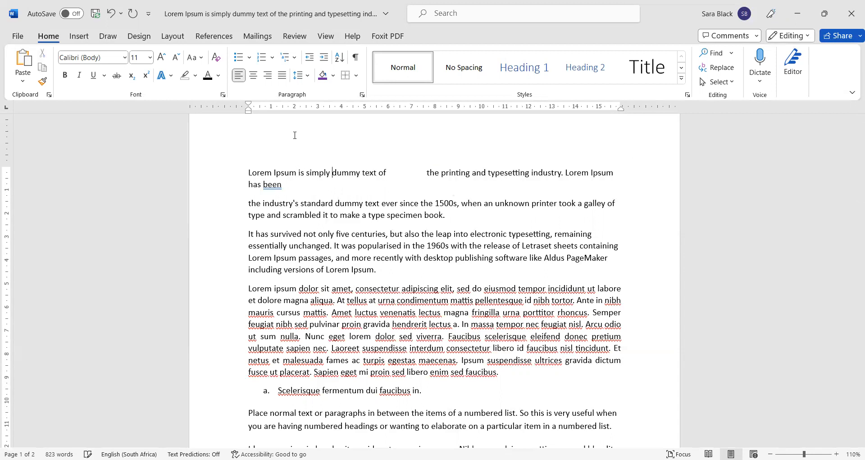
pyautogui.press('Delete')
pyautogui.press('Delete')
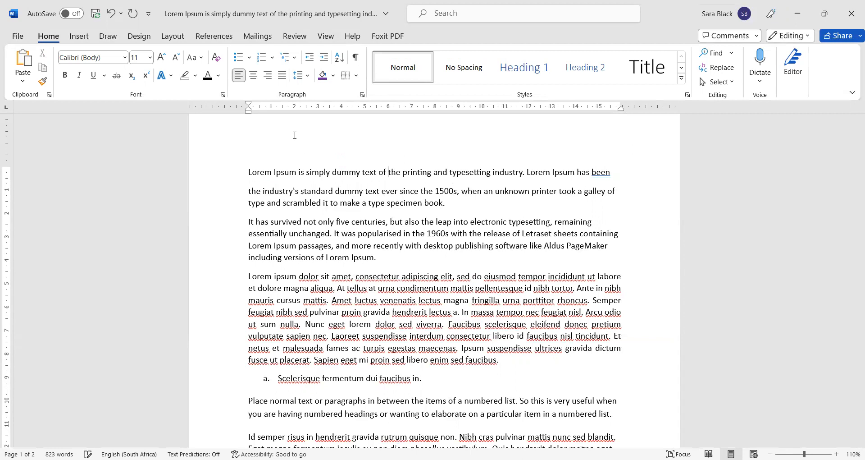
pyautogui.click(620, 168)
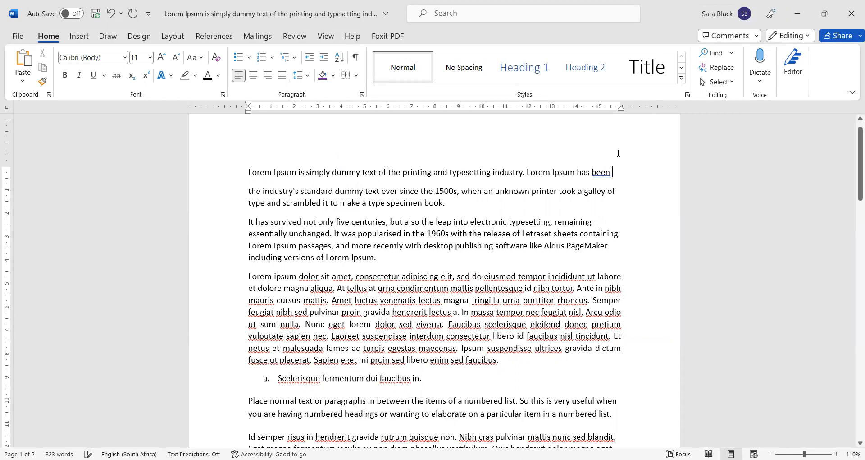
pyautogui.press('Delete')
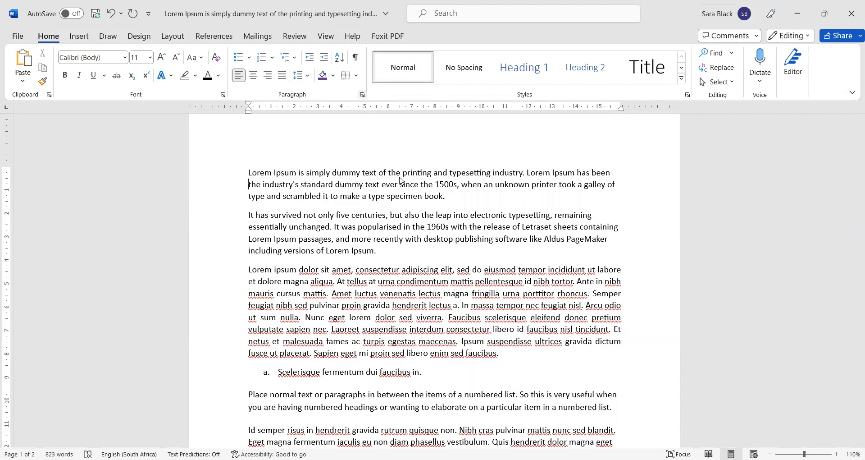
# Step: Open the Tabs dialog for the first paragraph from the Paragraph settings
pyautogui.click(344, 403)
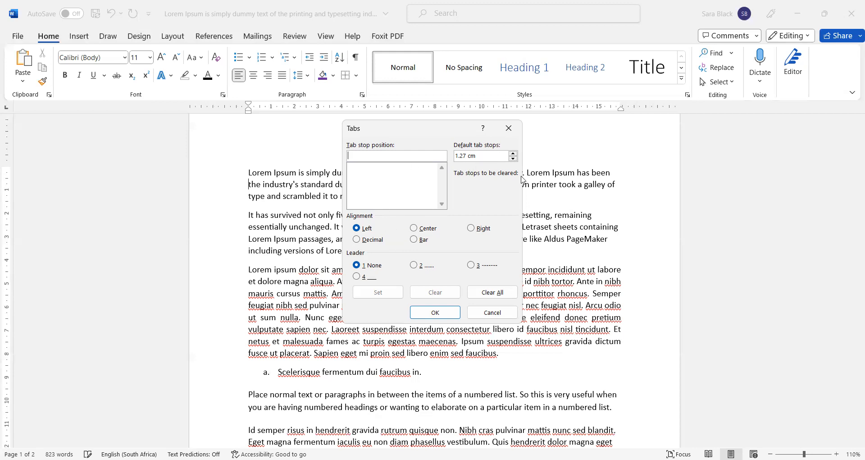
pyautogui.write('1')
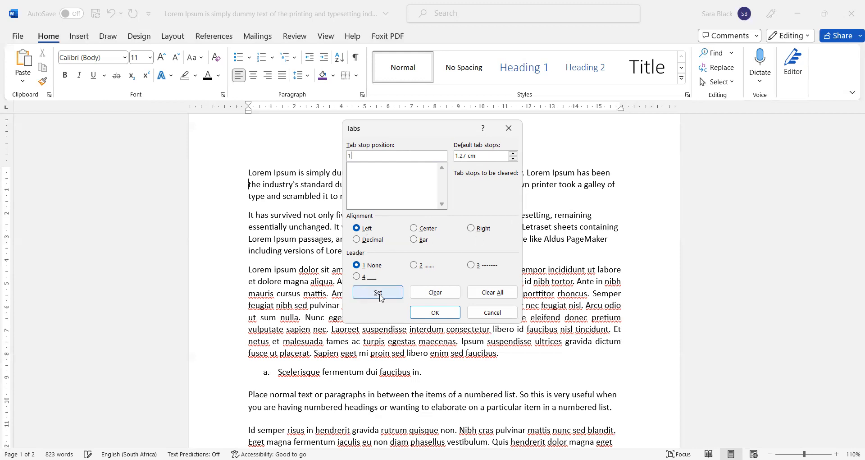
pyautogui.write('.0')
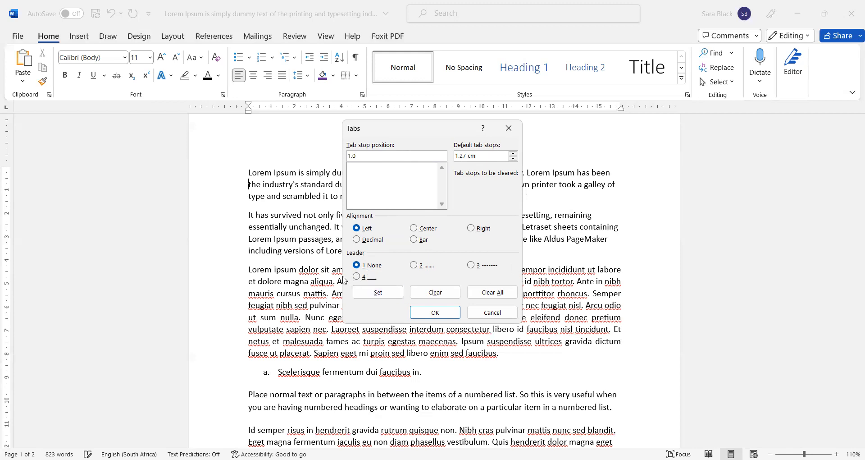
pyautogui.click(381, 296)
pyautogui.click(385, 155)
pyautogui.hotkey('ctrl', 'a')
pyautogui.write('4')
pyautogui.click(378, 292)
pyautogui.write('8')
pyautogui.click(378, 292)
pyautogui.write('12')
pyautogui.click(378, 292)
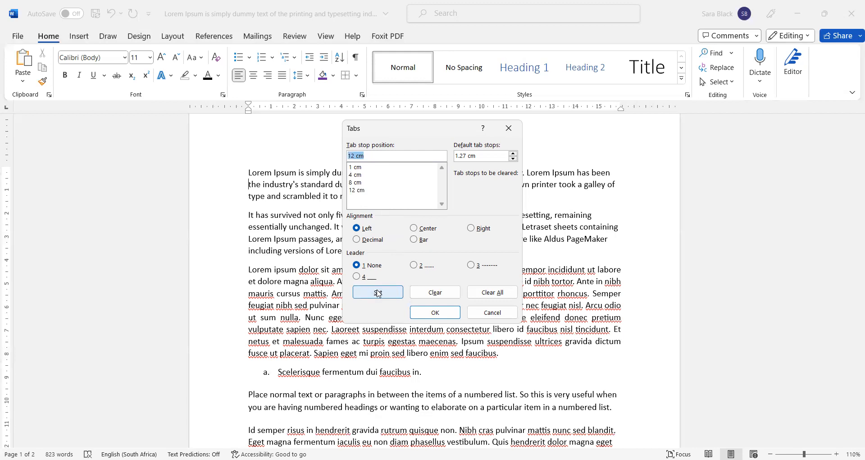
pyautogui.click(433, 313)
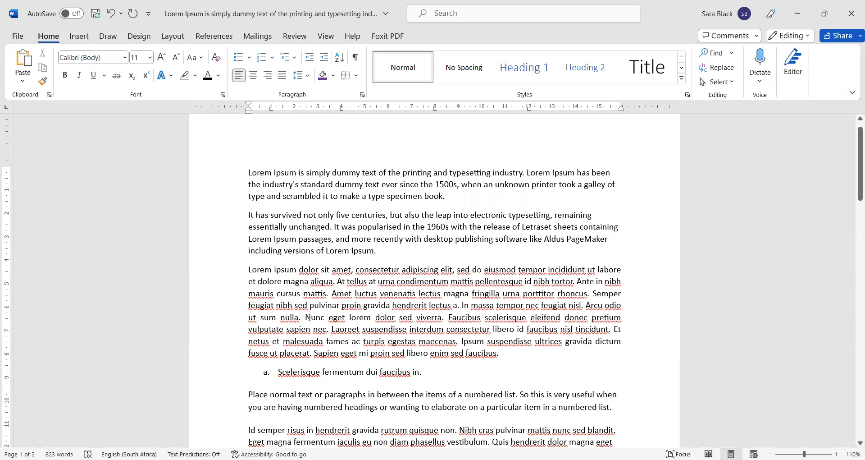
# Step: Indent the opening line with three tabs, and try then undo a tab in the second paragraph
pyautogui.press('Tab')
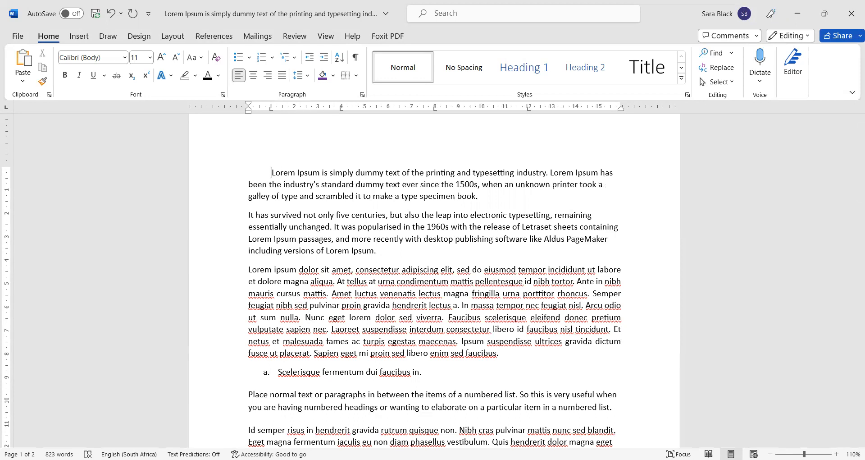
pyautogui.press('Tab')
pyautogui.press('Tab')
pyautogui.press('Tab')
pyautogui.press('Tab')
pyautogui.press('Tab')
pyautogui.press('Tab')
pyautogui.press('Tab')
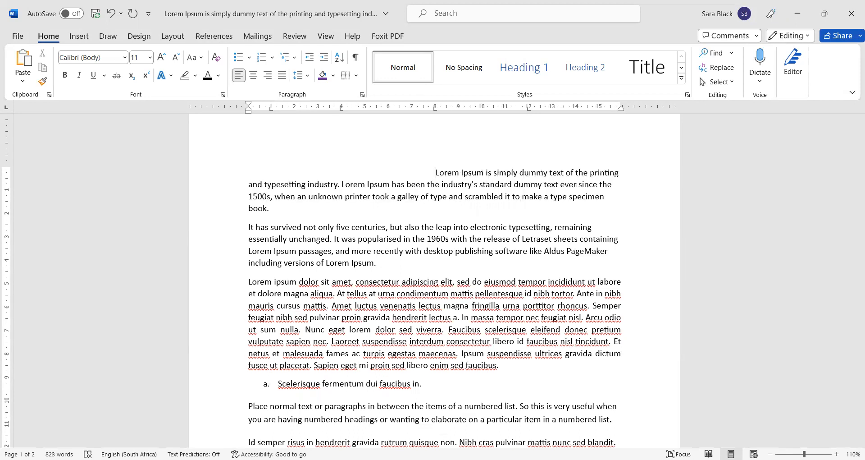
pyautogui.press('Tab')
pyautogui.press('Tab')
pyautogui.press('Tab')
pyautogui.press('Tab')
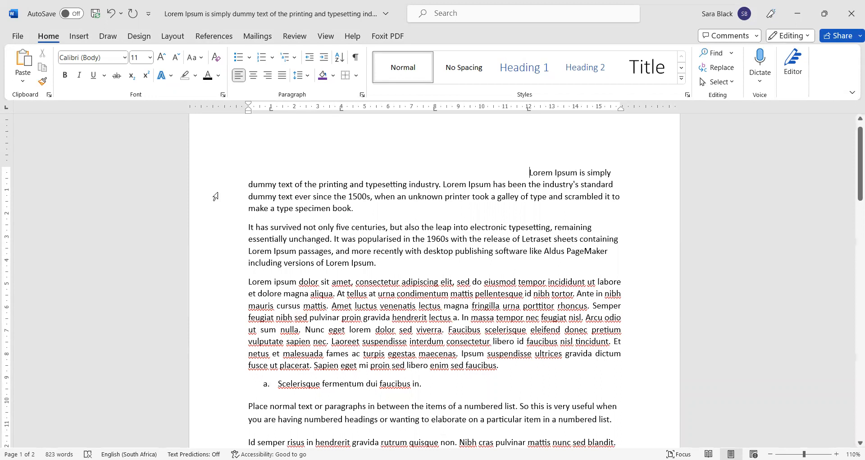
pyautogui.click(234, 226)
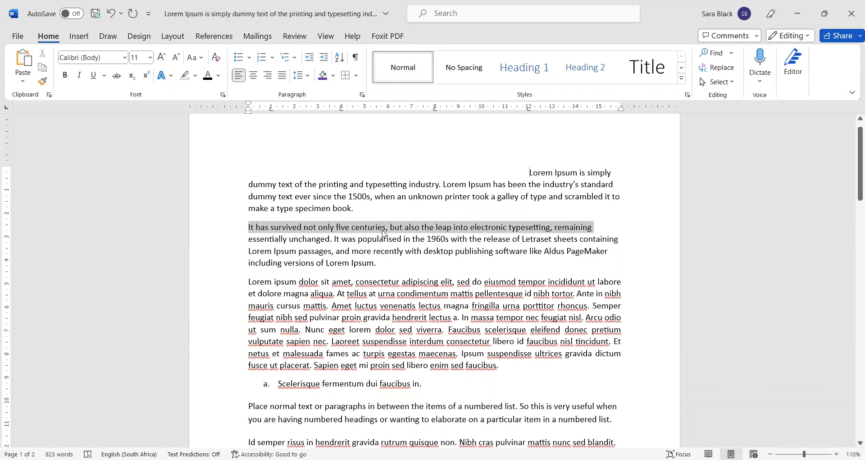
pyautogui.press('Tab')
pyautogui.click(233, 262)
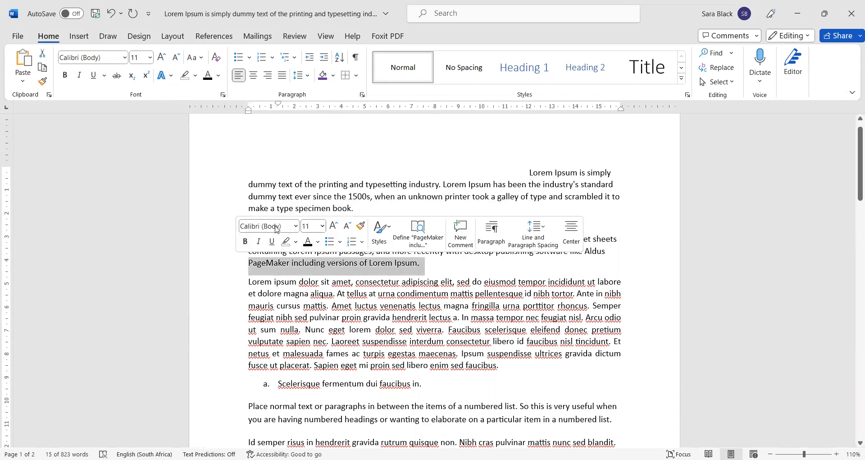
pyautogui.hotkey('ctrl', 'z')
pyautogui.click(355, 263)
pyautogui.click(378, 187)
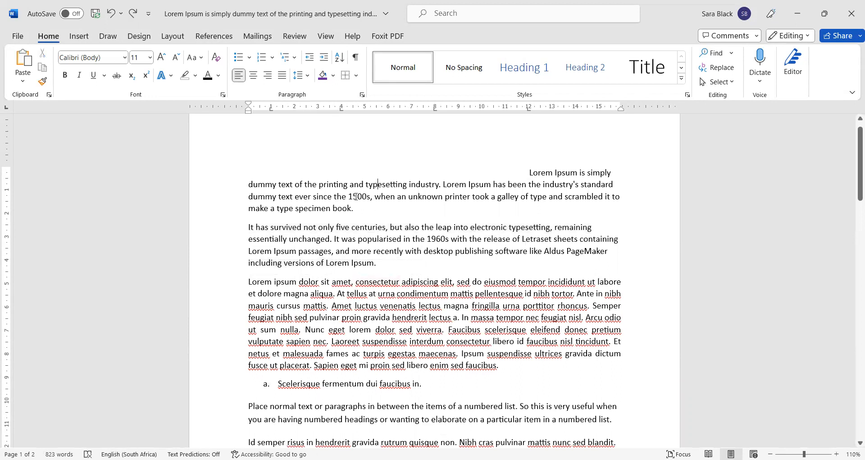
pyautogui.moveTo(356, 196); pyautogui.dragTo(279, 185)
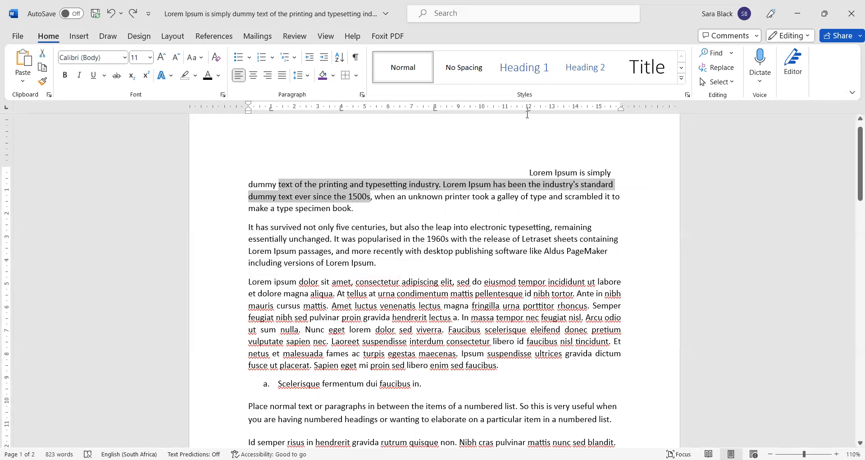
pyautogui.moveTo(299, 239); pyautogui.dragTo(483, 239)
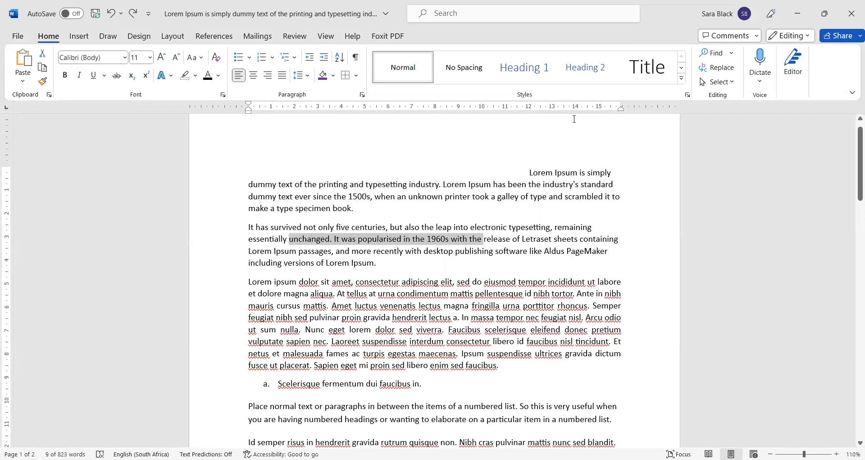
pyautogui.click(299, 196)
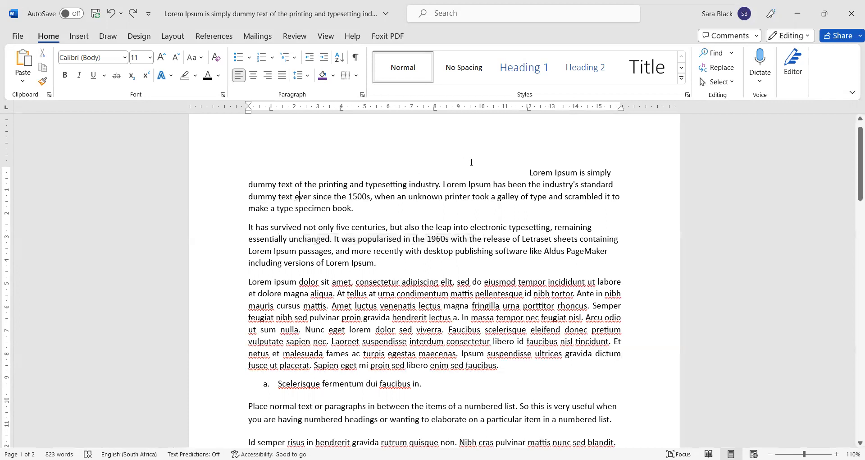
# Step: Cut the first line's indent to one tab and add tabs before 'is', 'text' and 'typesetting'
pyautogui.click(529, 172)
pyautogui.hotkey('ctrl', 'shift', 'Down')
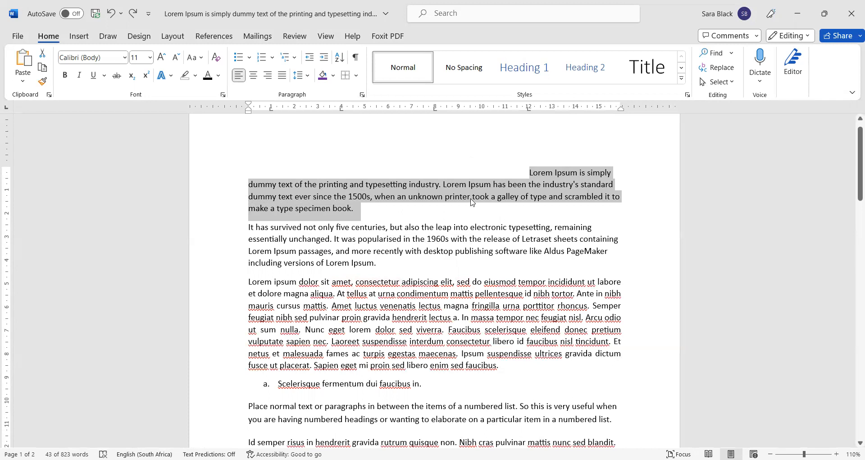
pyautogui.click(531, 172)
pyautogui.press('BackSpace')
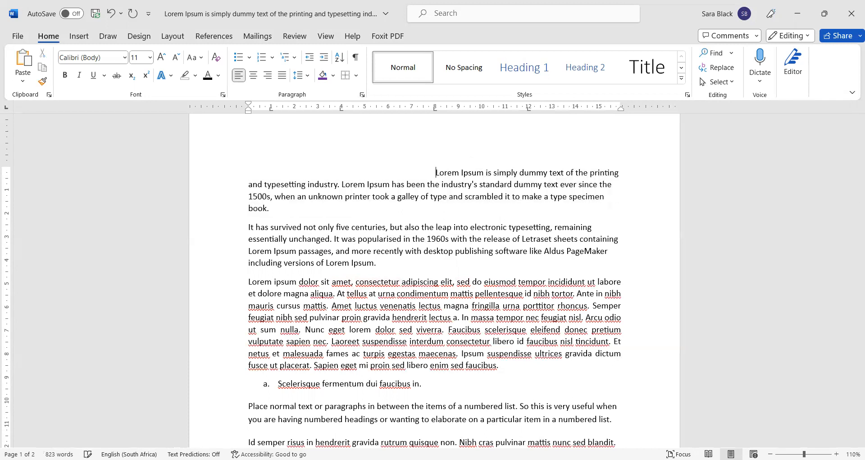
pyautogui.press('BackSpace')
pyautogui.press('BackSpace')
pyautogui.press('BackSpace')
pyautogui.press('Tab')
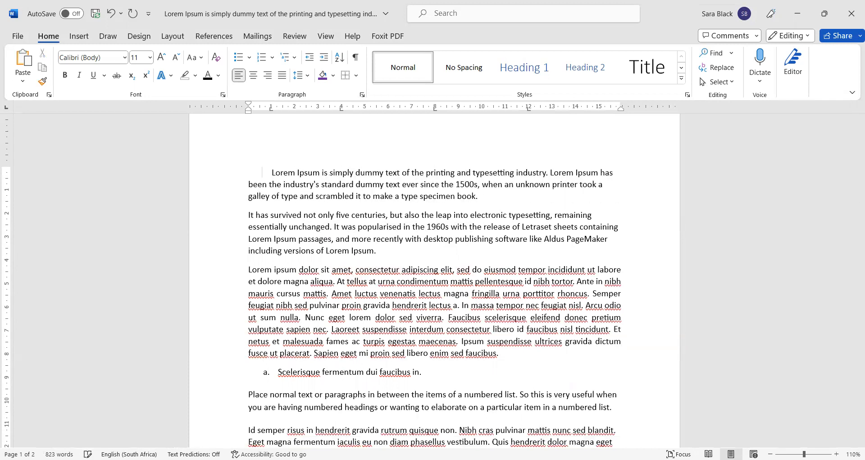
pyautogui.hotkey('ctrl', 'Right')
pyautogui.hotkey('ctrl', 'Right')
pyautogui.press('Tab')
pyautogui.hotkey('ctrl', 'Right')
pyautogui.hotkey('ctrl', 'Right')
pyautogui.hotkey('ctrl', 'Right')
pyautogui.press('Tab')
pyautogui.hotkey('ctrl', 'Right')
pyautogui.hotkey('ctrl', 'Right')
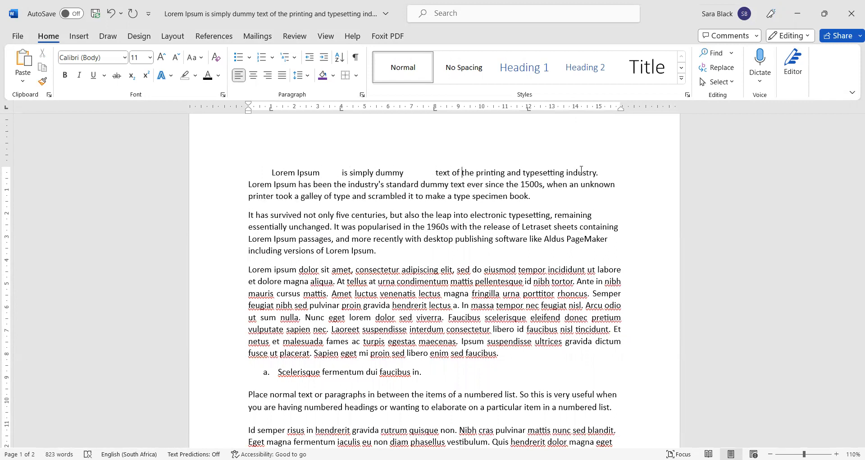
pyautogui.press('Tab')
pyautogui.hotkey('ctrl', 'Right')
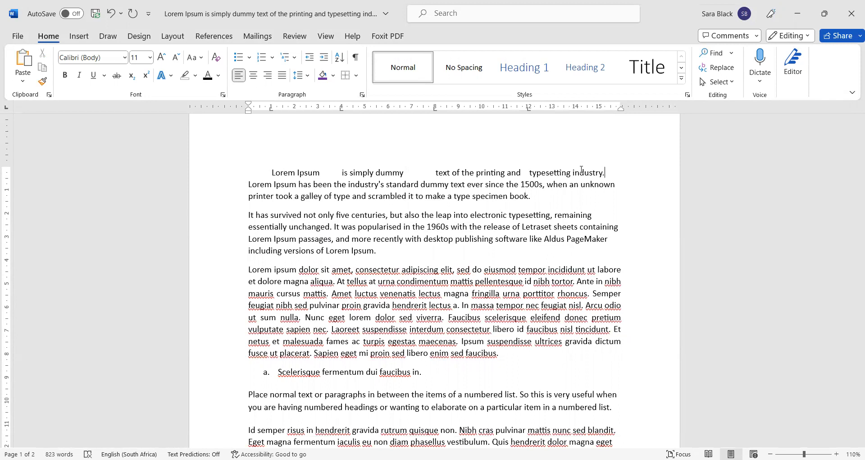
# Step: Break the line after 'industry.', tab-indent the new line, and add tabs before 'standard' and 'ever'
pyautogui.press('End')
pyautogui.press('Return')
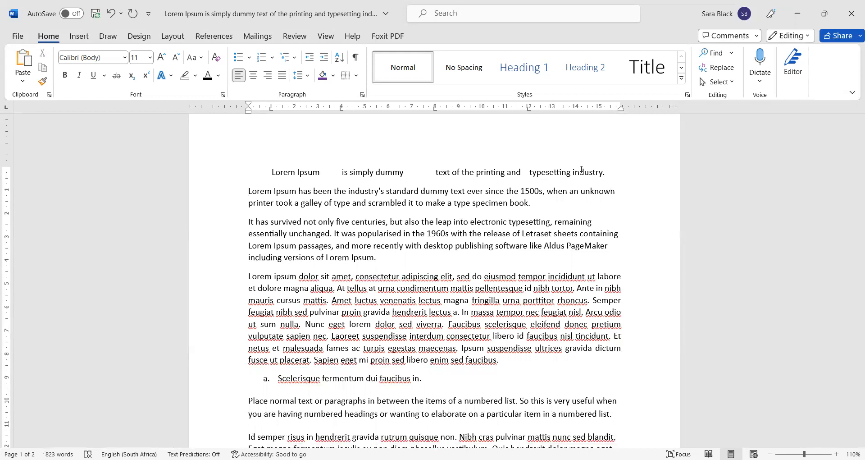
pyautogui.press('Tab')
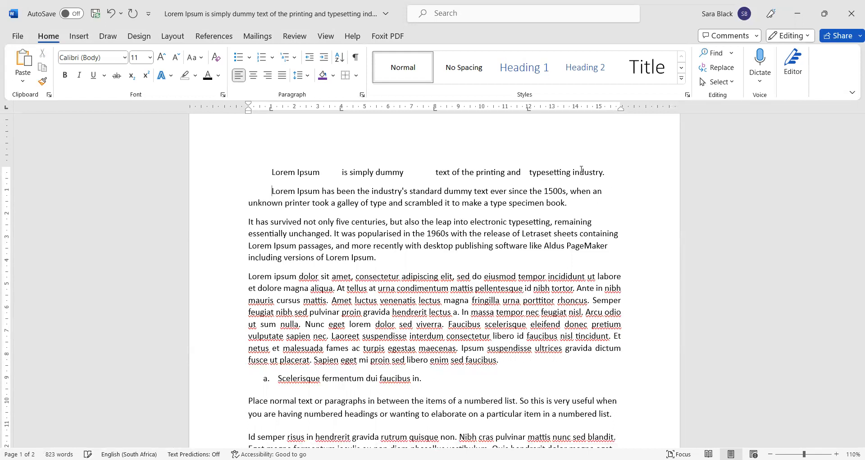
pyautogui.press('Tab')
pyautogui.hotkey('ctrl', 'Right')
pyautogui.hotkey('ctrl', 'Right')
pyautogui.hotkey('ctrl', 'Right')
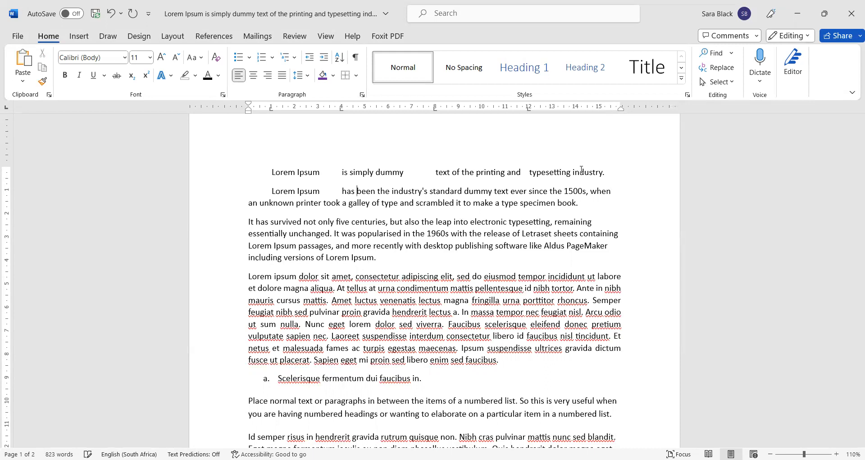
pyautogui.press('Right')
pyautogui.hotkey('ctrl', 'Right')
pyautogui.press('BackSpace')
pyautogui.press('Left')
pyautogui.press('Tab')
pyautogui.hotkey('ctrl', 'Right')
pyautogui.hotkey('ctrl', 'Right')
pyautogui.hotkey('ctrl', 'Right')
pyautogui.press('Tab')
pyautogui.hotkey('ctrl', 'Right')
pyautogui.hotkey('ctrl', 'Right')
pyautogui.hotkey('ctrl', 'Right')
pyautogui.hotkey('ctrl', 'Right')
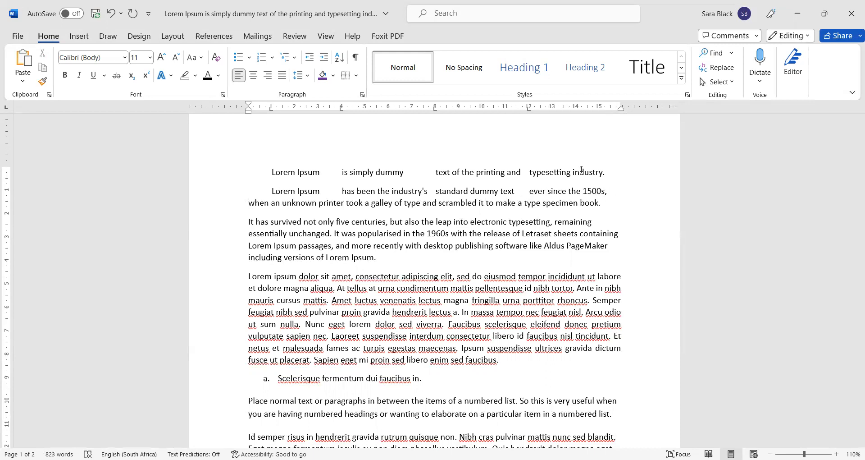
# Step: Start a tab-indented line after '1500s,' with tabs before 'of' and 'to make a type'
pyautogui.press('Return')
pyautogui.press('Tab')
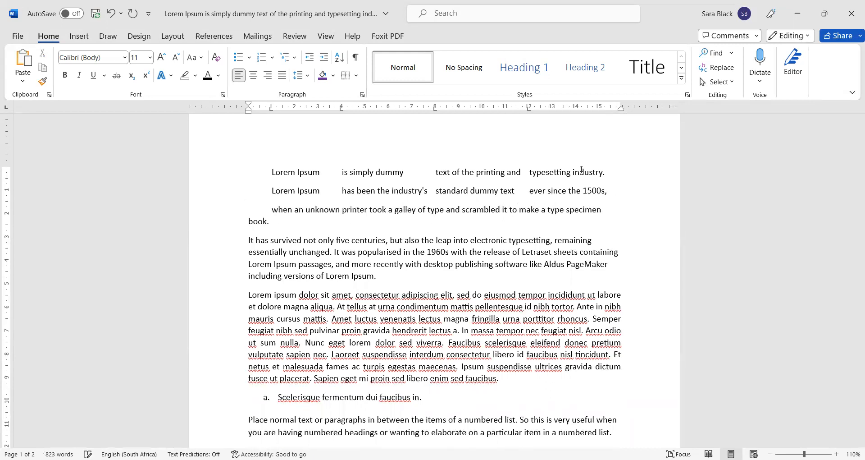
pyautogui.hotkey('ctrl', 'Right')
pyautogui.hotkey('ctrl', 'Right')
pyautogui.press('Tab')
pyautogui.hotkey('ctrl', 'Right')
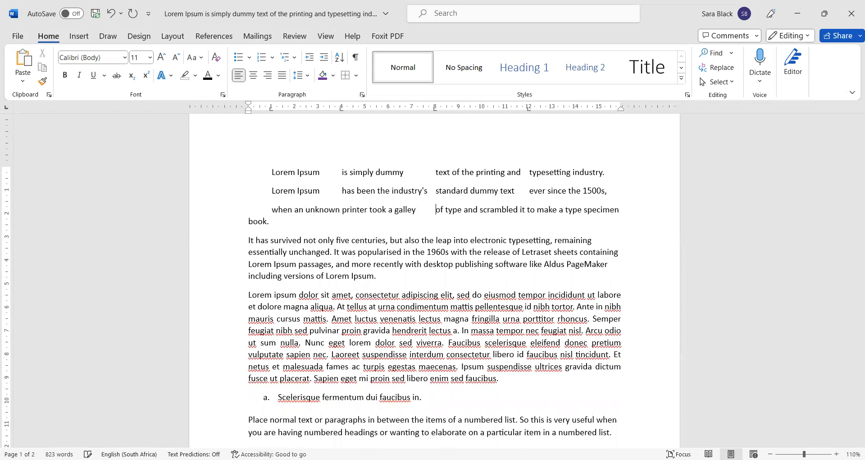
pyautogui.hotkey('ctrl', 'Right')
pyautogui.hotkey('ctrl', 'Right')
pyautogui.press('Tab')
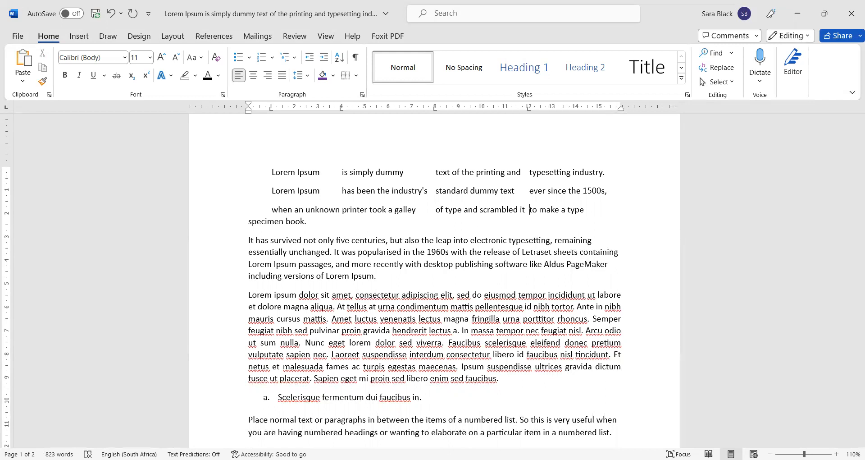
# Step: Add tabs before 'typesetting', 'sheets' and 'release', rejoin 'typesetting', and show formatting marks
pyautogui.press('Down')
pyautogui.press('Down')
pyautogui.press('Tab')
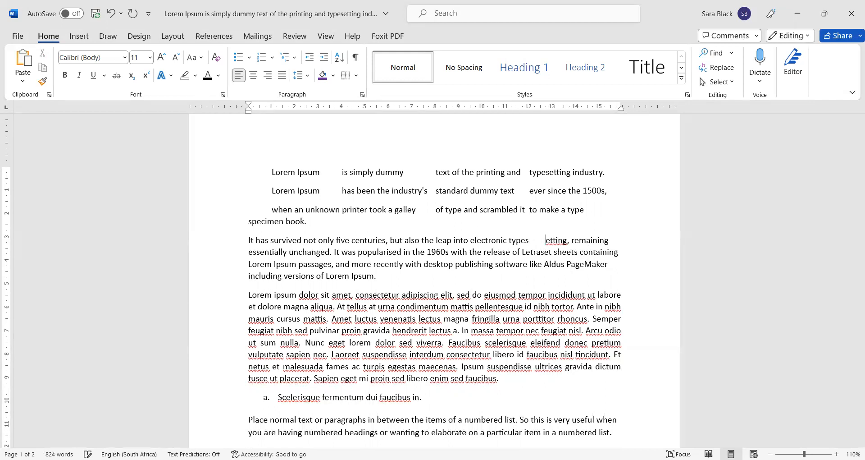
pyautogui.press('Down')
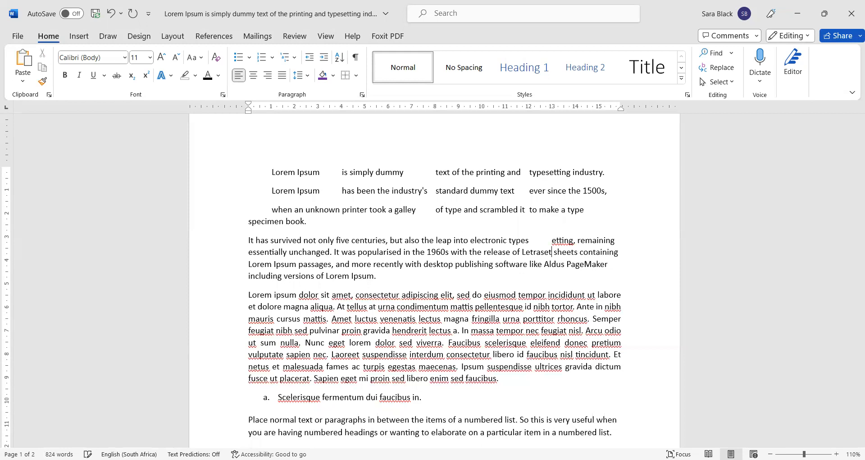
pyautogui.press('Tab')
pyautogui.press('Home')
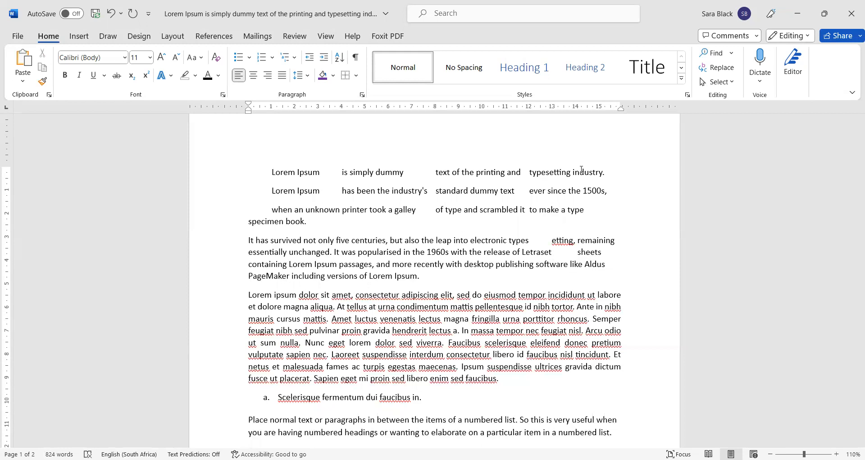
pyautogui.click(549, 239)
pyautogui.press('BackSpace')
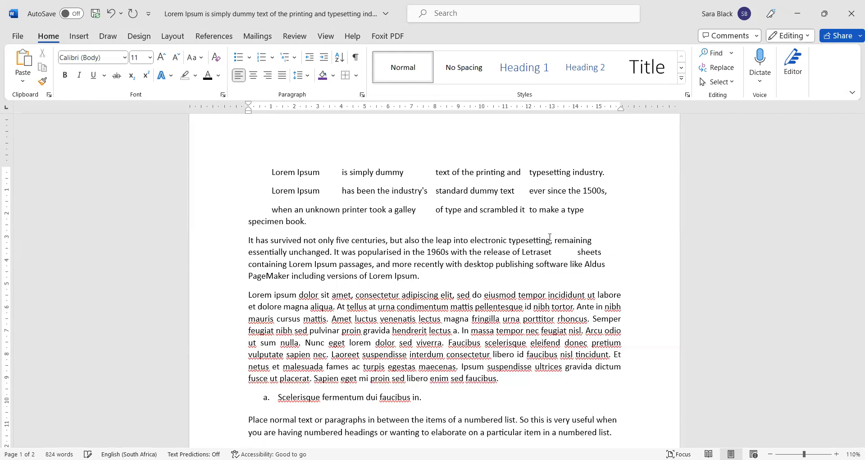
pyautogui.press('Tab')
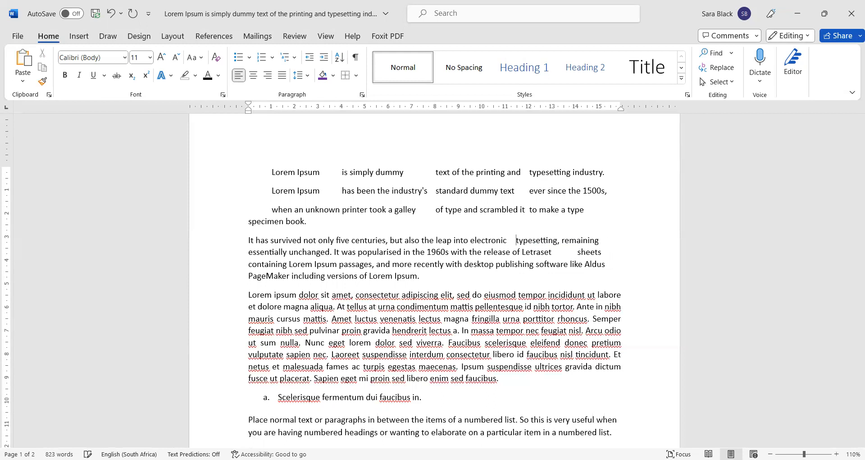
pyautogui.press('Tab')
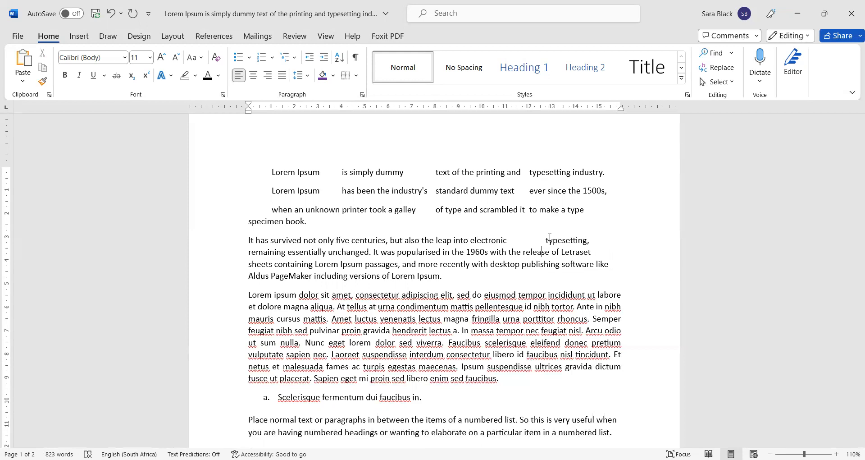
pyautogui.press('Tab')
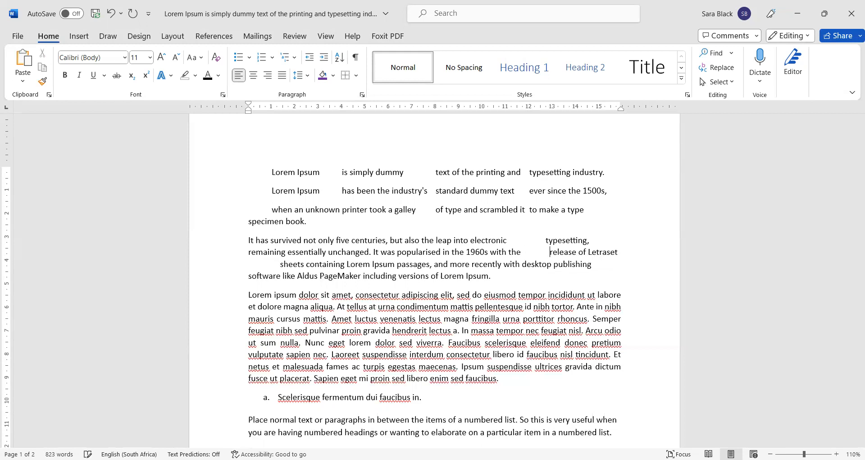
pyautogui.click(356, 57)
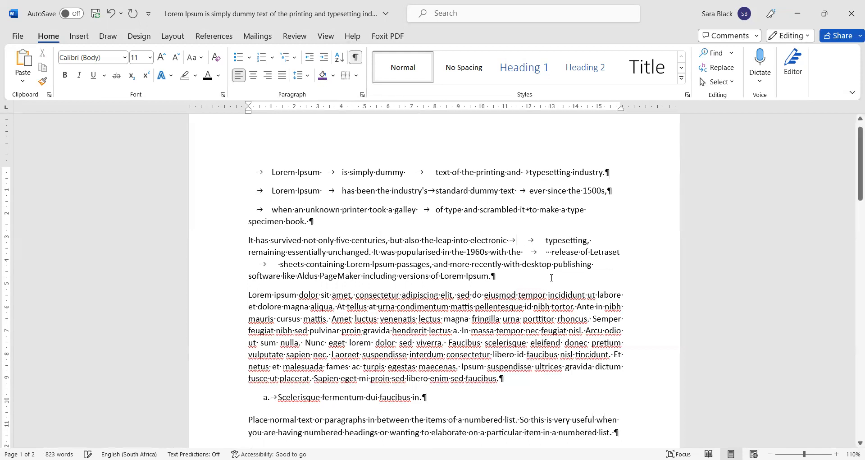
# Step: Select the opening lines through the second paragraph and Clear All their custom tab stops
pyautogui.hotkey('shift', 'Right')
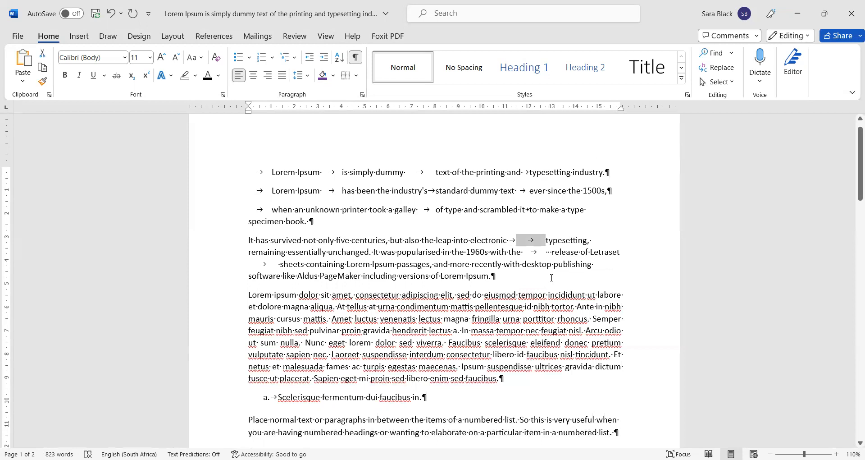
pyautogui.click(436, 278)
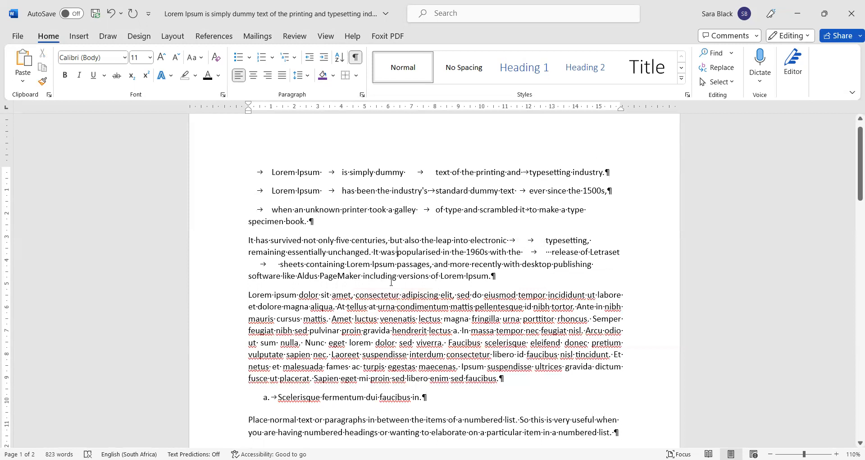
pyautogui.click(373, 240)
pyautogui.moveTo(314, 181); pyautogui.dragTo(596, 266)
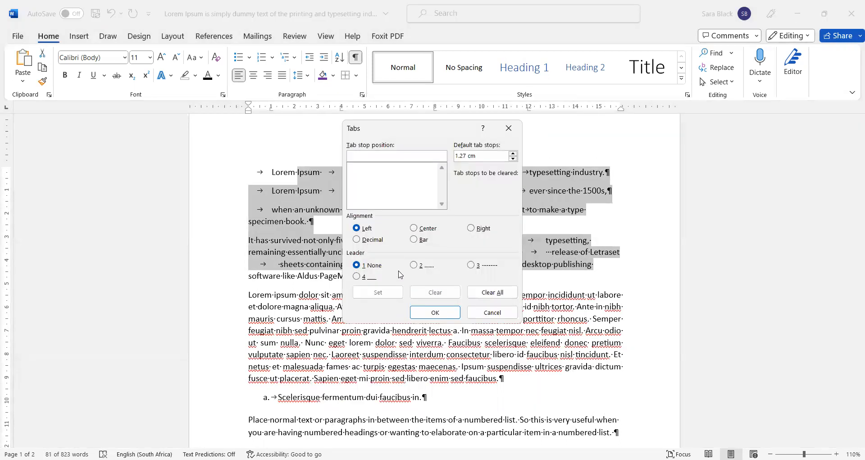
pyautogui.click(490, 296)
pyautogui.click(437, 312)
pyautogui.click(323, 266)
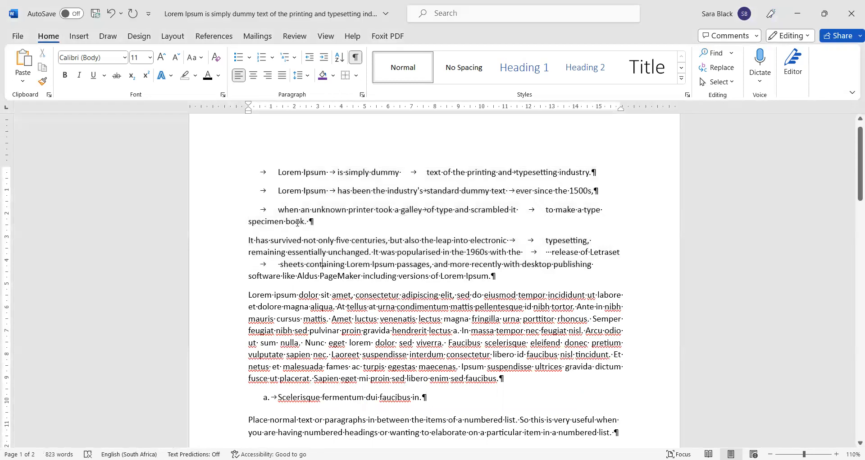
# Step: Delete the first line's leading indent and its tabs before 'is', 'text' and 'typesetting'
pyautogui.click(278, 169)
pyautogui.press('Tab')
pyautogui.hotkey('ctrl', 'Right')
pyautogui.press('BackSpace')
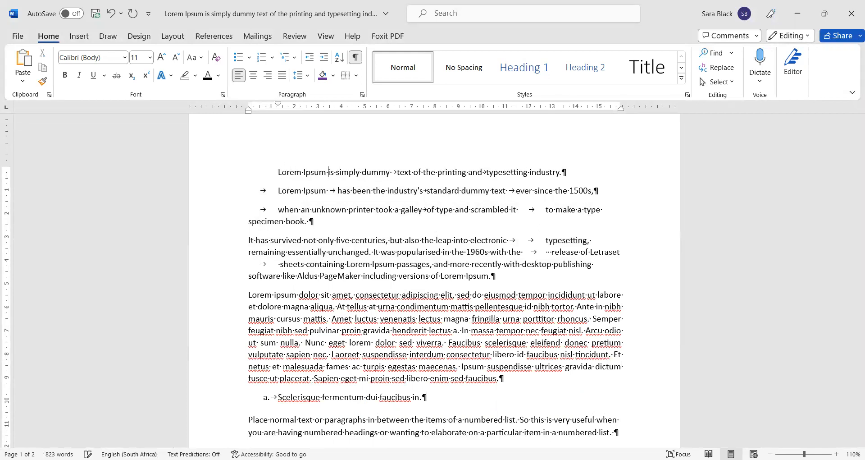
pyautogui.hotkey('ctrl', 'Right')
pyautogui.press('BackSpace')
pyautogui.hotkey('ctrl', 'Right')
pyautogui.hotkey('ctrl', 'Right')
pyautogui.hotkey('ctrl', 'Right')
pyautogui.press('BackSpace')
pyautogui.press('Down')
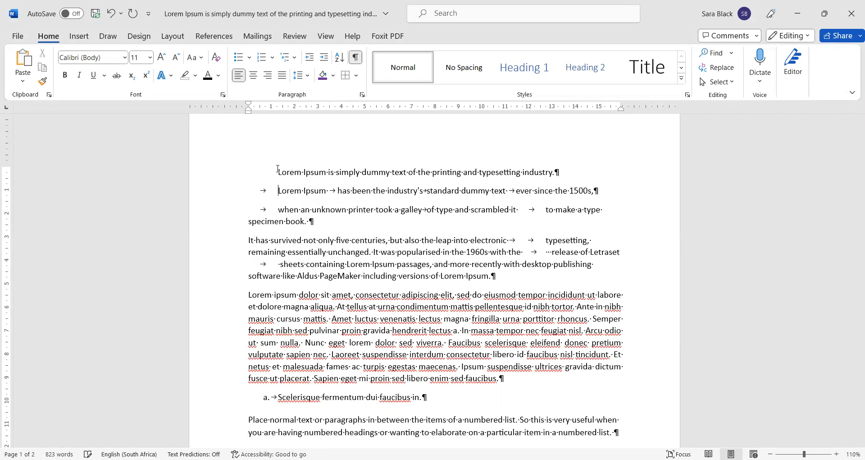
pyautogui.press('BackSpace')
pyautogui.click(277, 168)
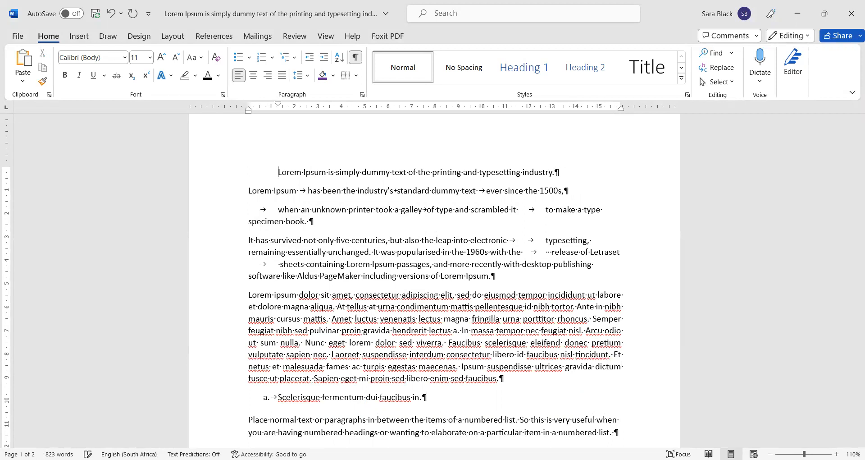
pyautogui.press('BackSpace')
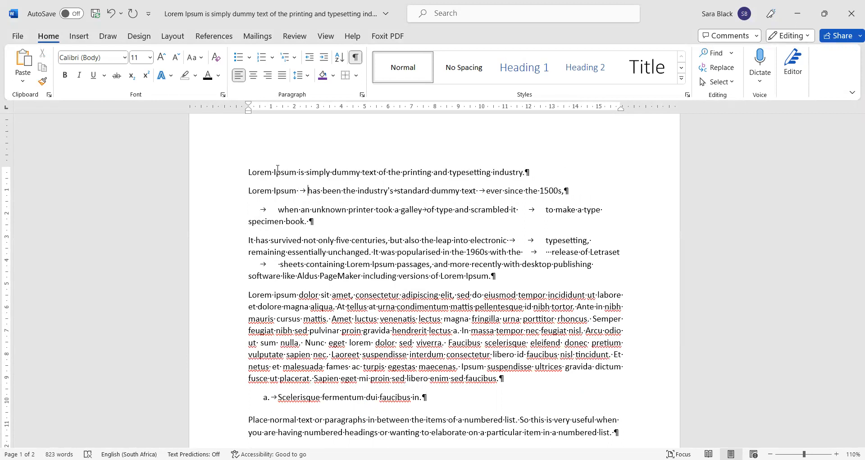
pyautogui.press('BackSpace')
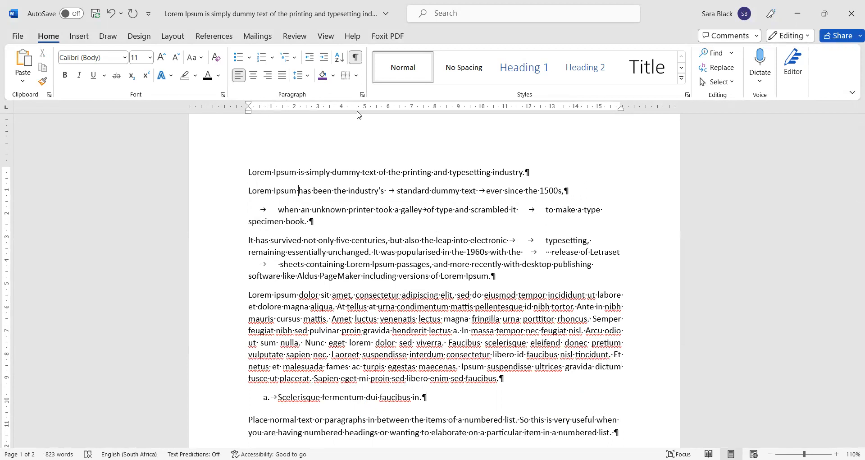
# Step: Remove the tabs before 'standard', 'when' and 'to', and the tab after 'text'
pyautogui.click(387, 190)
pyautogui.press('Delete')
pyautogui.hotkey('ctrl', 'Right')
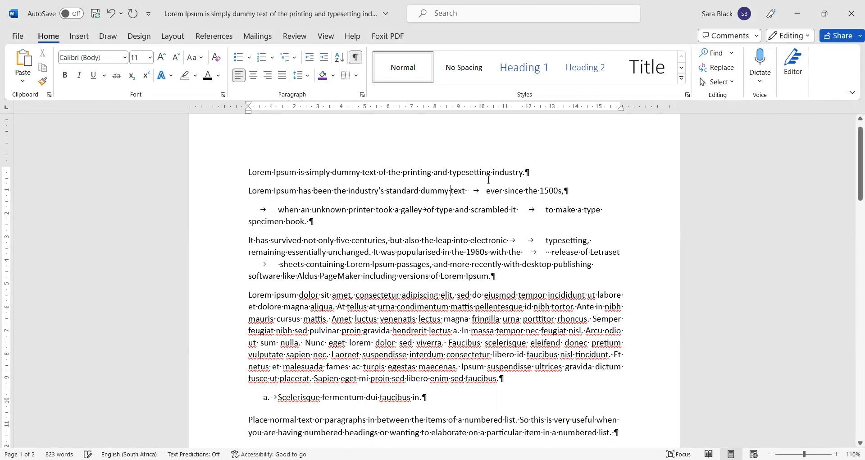
pyautogui.hotkey('ctrl', 'Right')
pyautogui.press('Delete')
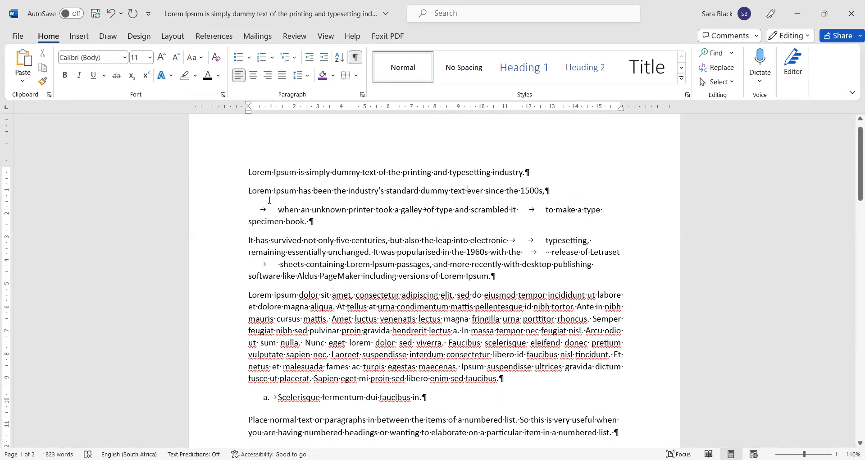
pyautogui.click(278, 210)
pyautogui.press('BackSpace')
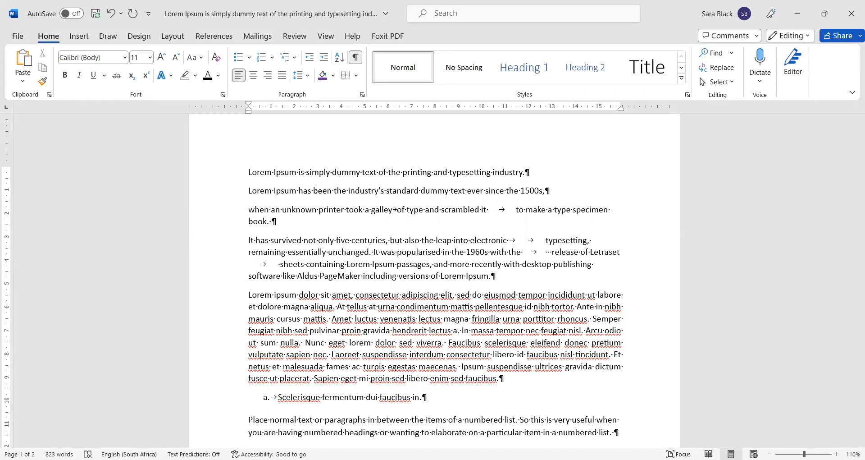
pyautogui.click(516, 210)
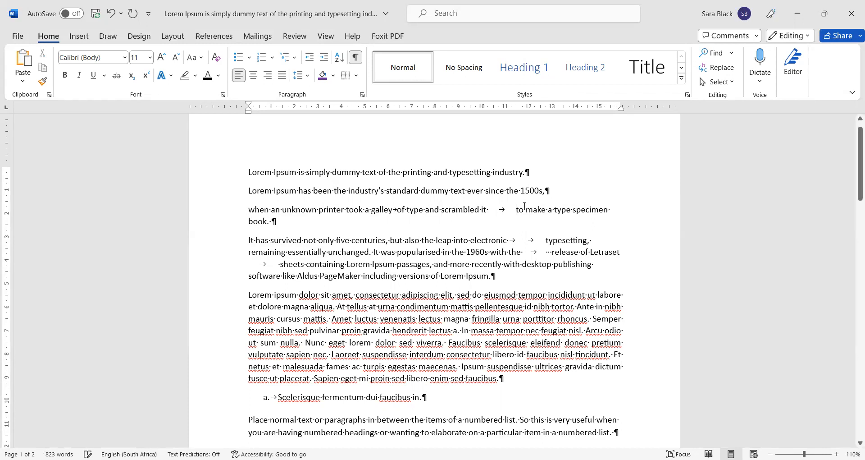
pyautogui.press('BackSpace')
# Step: Clear the tabs after 'electronic' and before 'release', tidying the extra spaces
pyautogui.click(510, 228)
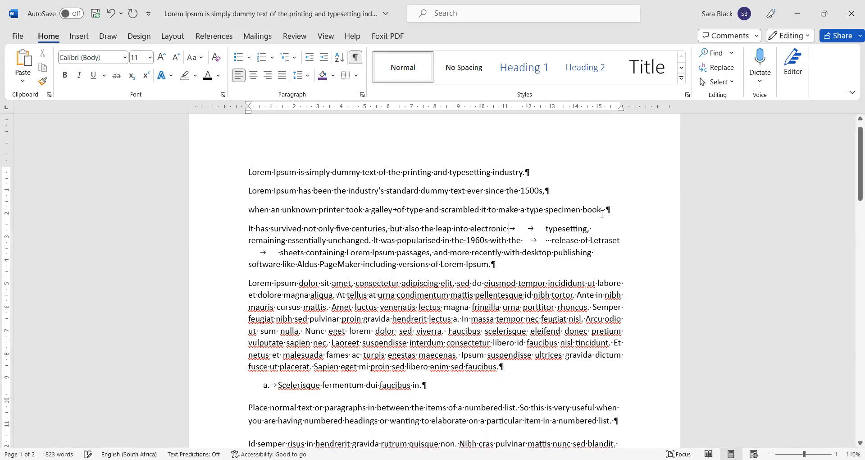
pyautogui.press('Delete')
pyautogui.press('Delete')
pyautogui.press('Delete')
pyautogui.write('t')
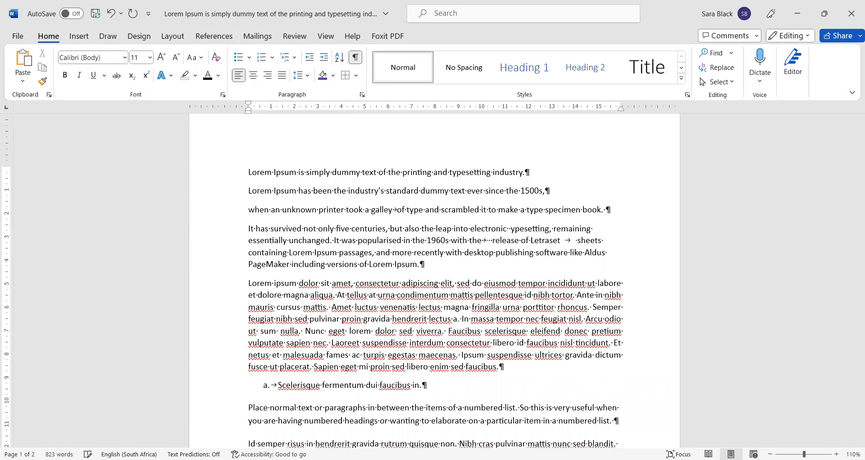
pyautogui.press('Down')
pyautogui.press('Delete')
pyautogui.press('Delete')
pyautogui.press('Delete')
pyautogui.press('BackSpace')
pyautogui.press('BackSpace')
pyautogui.hotkey('ctrl', 'Right')
pyautogui.hotkey('ctrl', 'Right')
pyautogui.hotkey('ctrl', 'Right')
pyautogui.press('BackSpace')
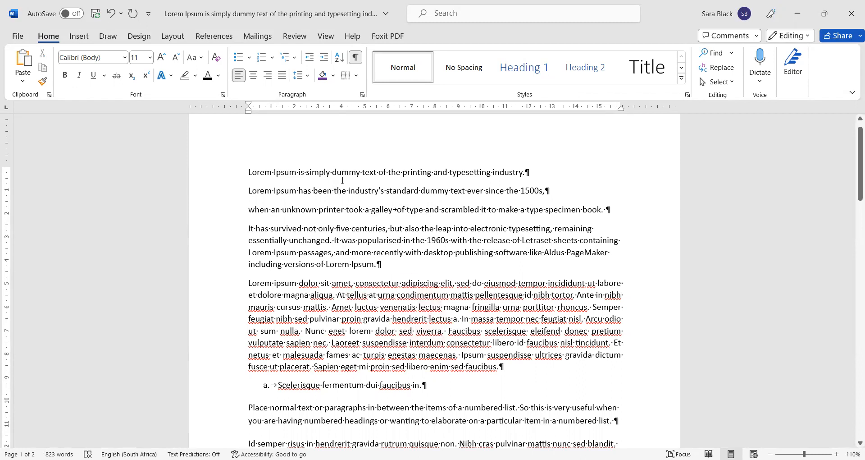
# Step: Join the lines after 'industry.' into one paragraph, delete the tab before 'of' and trailing space after 'book.'
pyautogui.click(249, 190)
pyautogui.press('BackSpace')
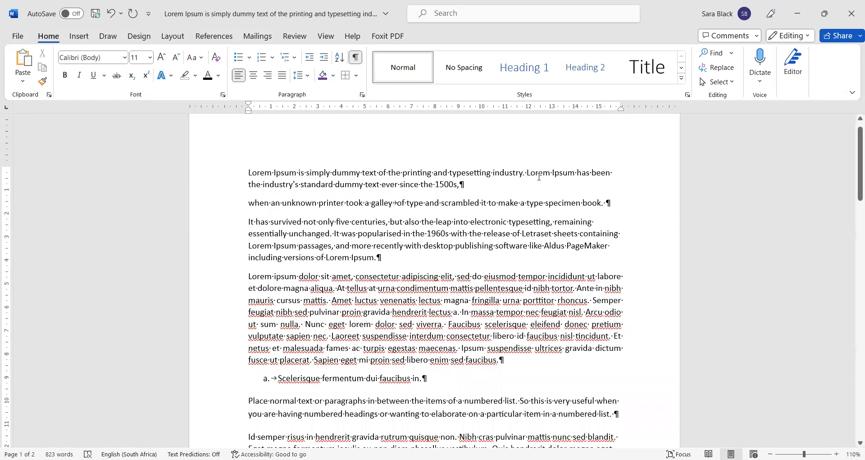
pyautogui.press('Down')
pyautogui.press('Delete')
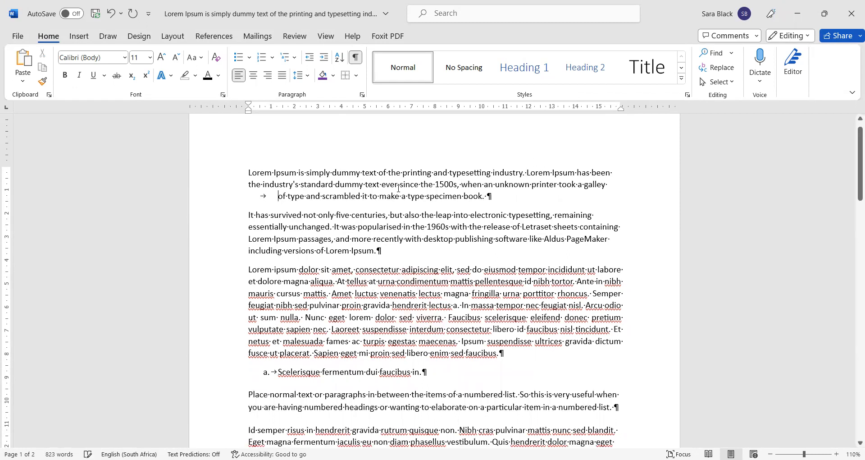
pyautogui.click(282, 196)
pyautogui.press('BackSpace')
pyautogui.click(447, 196)
pyautogui.press('BackSpace')
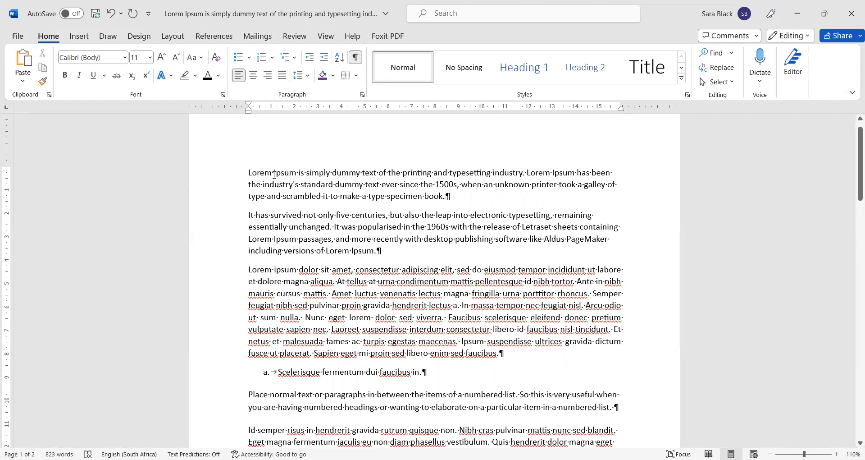
pyautogui.moveTo(259, 171); pyautogui.dragTo(404, 239)
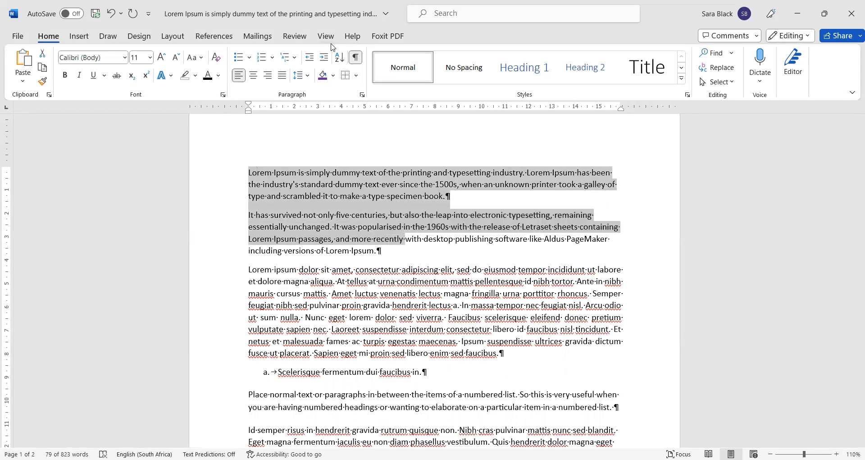
pyautogui.click(362, 95)
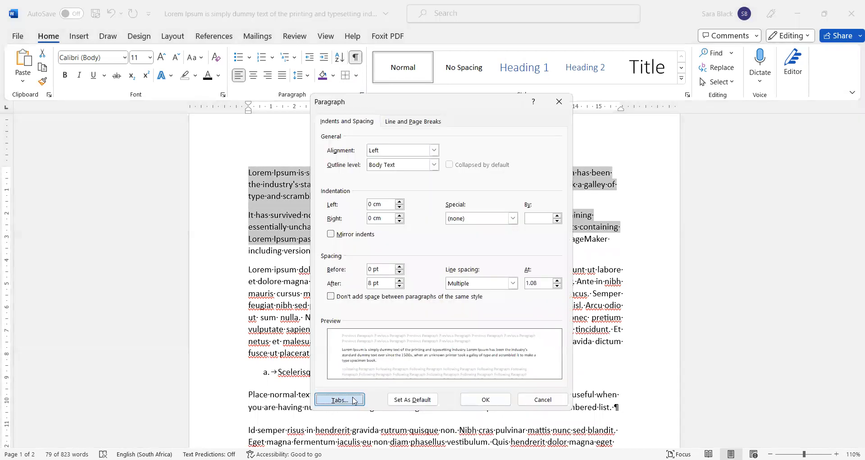
pyautogui.click(352, 401)
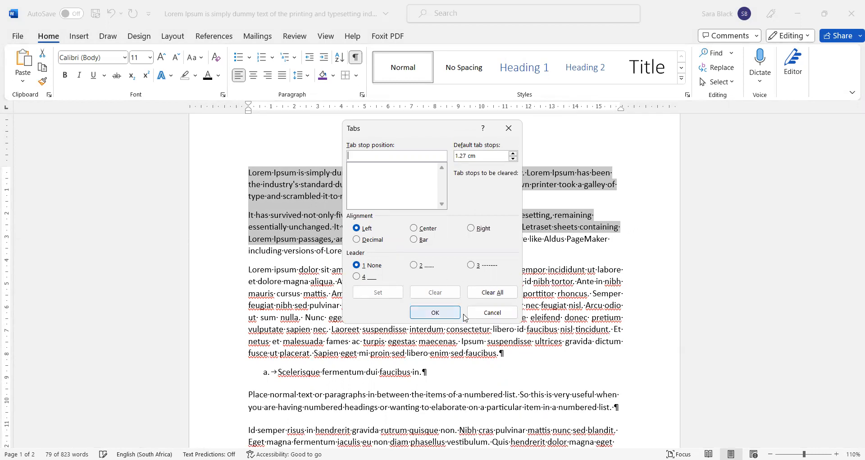
pyautogui.click(493, 314)
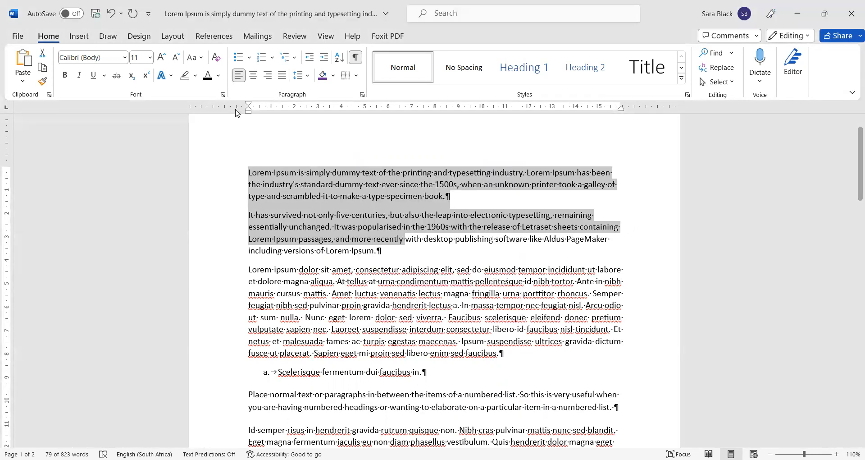
pyautogui.click(252, 171)
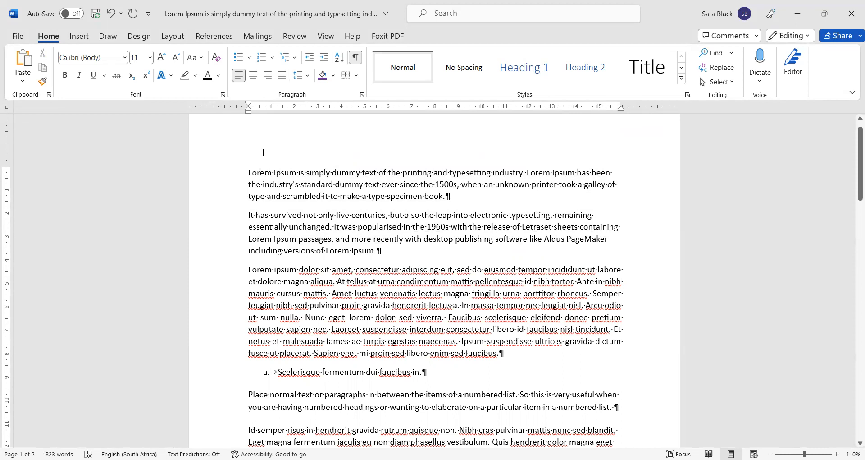
# Step: Add a new first line at the top reading '[document name]'
pyautogui.click(247, 172)
pyautogui.press('Return')
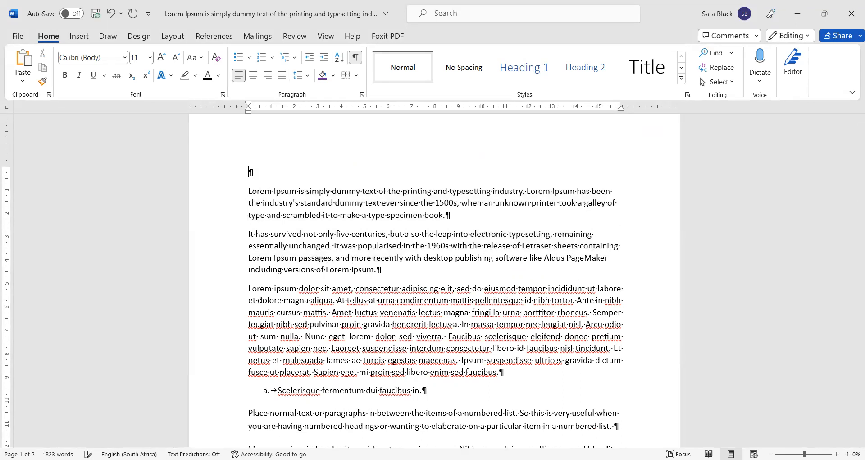
pyautogui.write('[document name]')
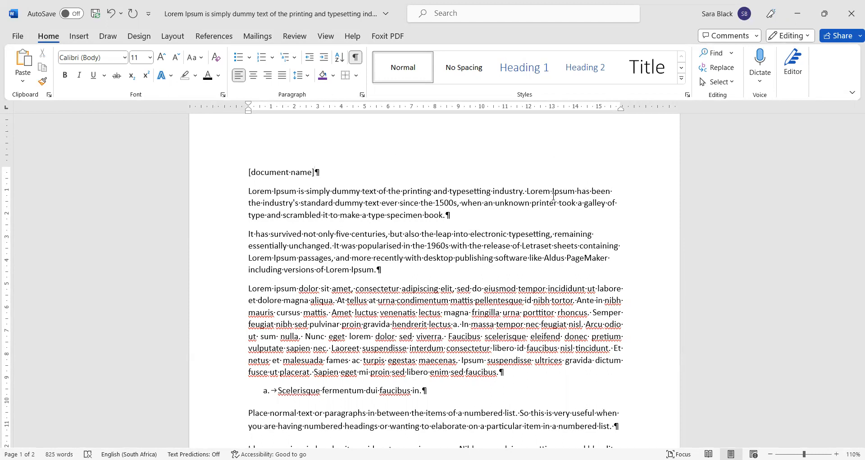
# Step: Give the [document name] line a centred tab stop at 8 cm
pyautogui.click(246, 172)
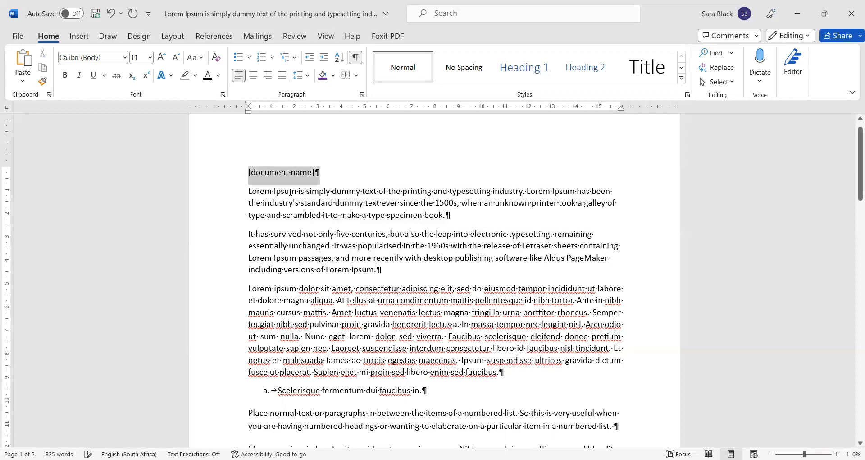
pyautogui.click(362, 95)
pyautogui.click(347, 399)
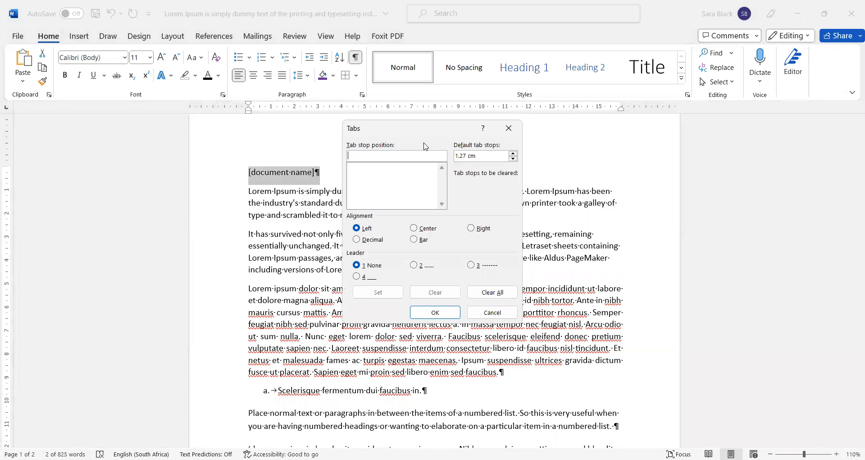
pyautogui.click(416, 229)
pyautogui.click(404, 155)
pyautogui.write('8')
pyautogui.click(389, 298)
# Step: Add a right-aligned tab stop at 16 cm, review both stops, and confirm
pyautogui.click(401, 154)
pyautogui.hotkey('shift', 'Home')
pyautogui.write('16')
pyautogui.click(486, 229)
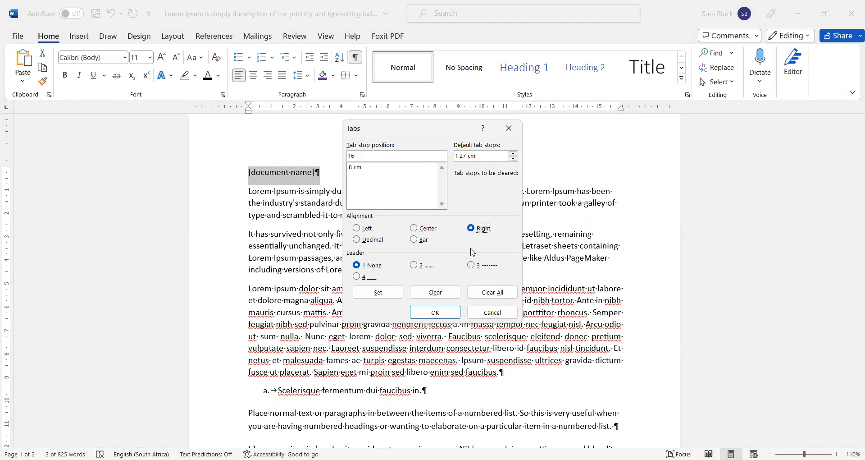
pyautogui.click(389, 296)
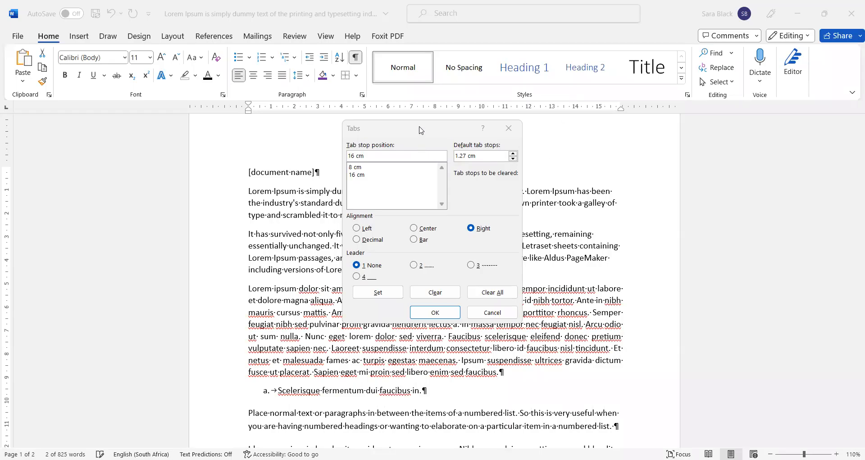
pyautogui.moveTo(421, 131); pyautogui.dragTo(420, 134)
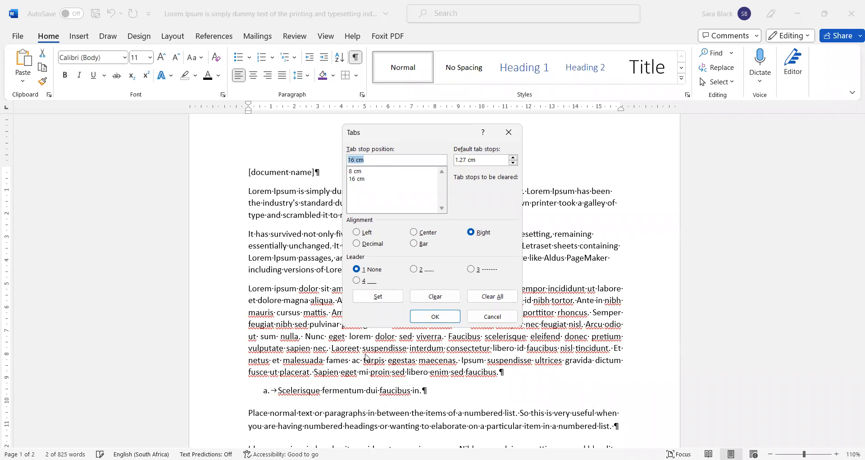
pyautogui.click(358, 171)
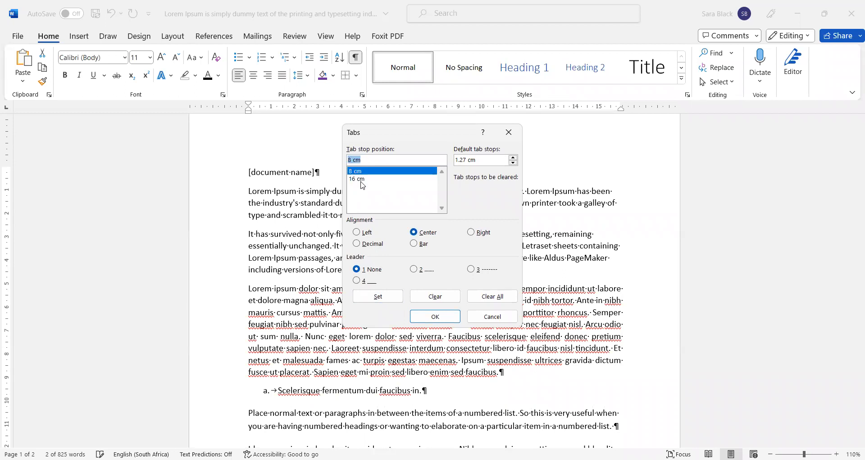
pyautogui.click(387, 179)
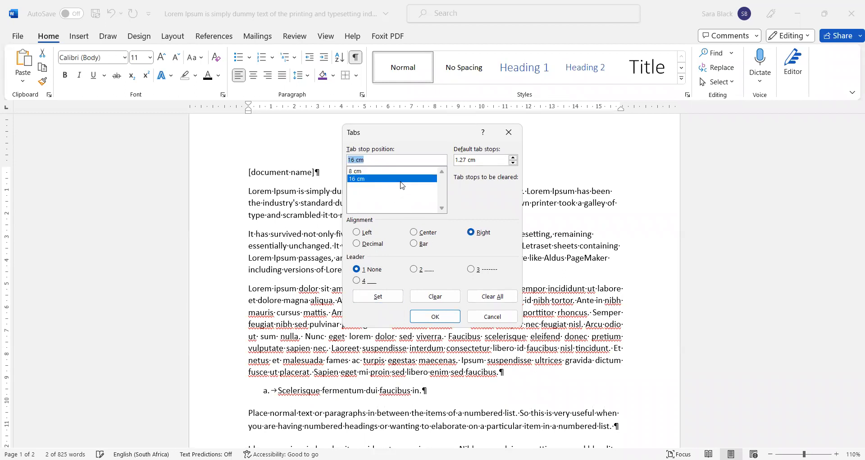
pyautogui.click(449, 322)
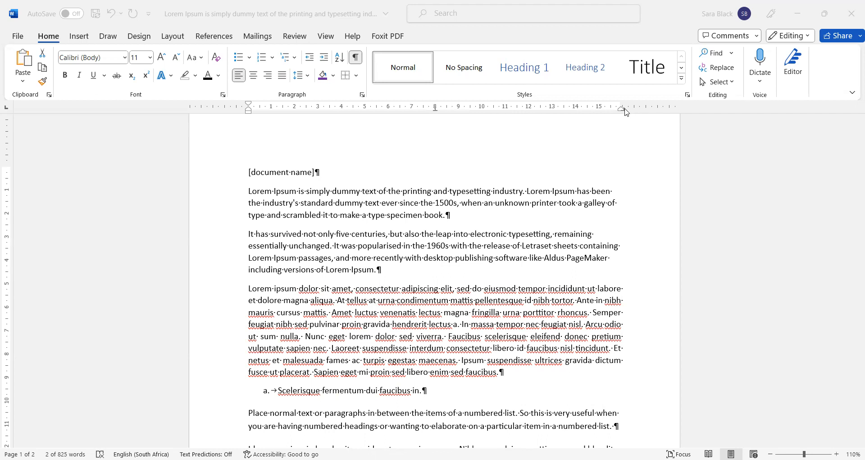
pyautogui.moveTo(626, 113)
pyautogui.mouseDown()
pyautogui.moveTo(598, 115)
pyautogui.moveTo(622, 115)
pyautogui.mouseUp()
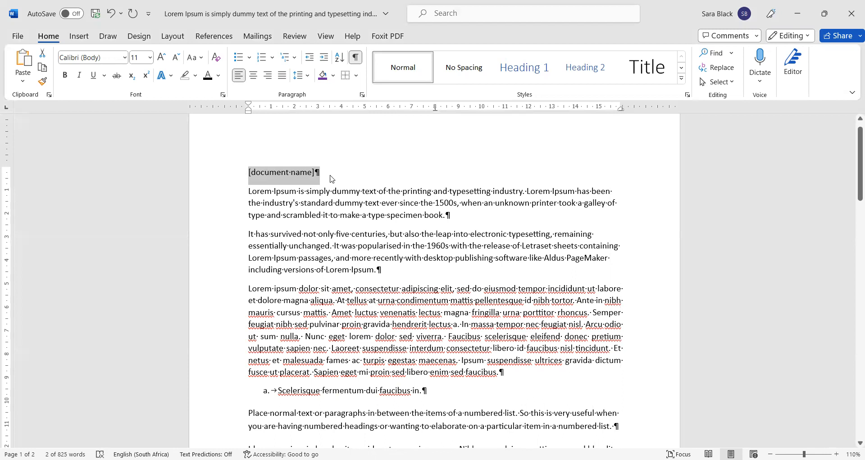
pyautogui.click(352, 175)
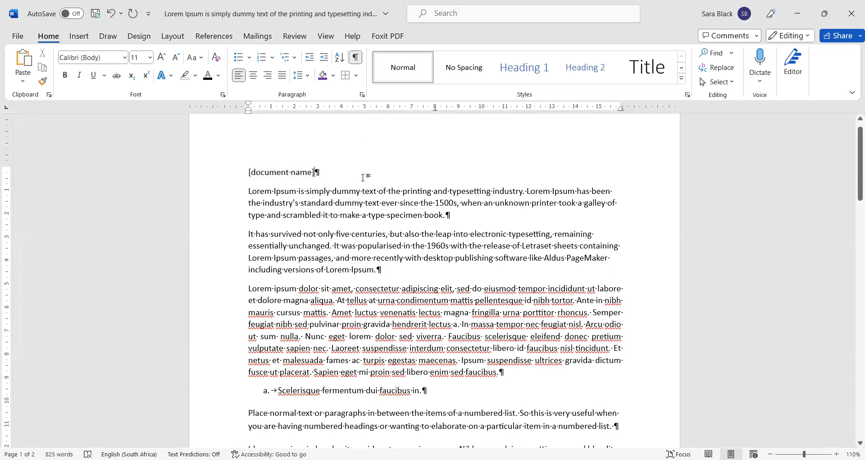
# Step: Type '[page number here]' at the line centre and '[author name]' after a tab, then start a new line
pyautogui.doubleClick(385, 178)
pyautogui.write('[')
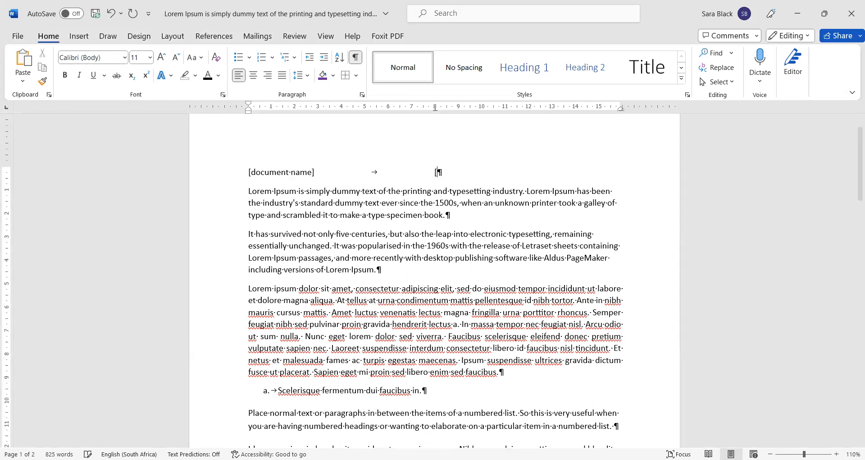
pyautogui.write('page number here]')
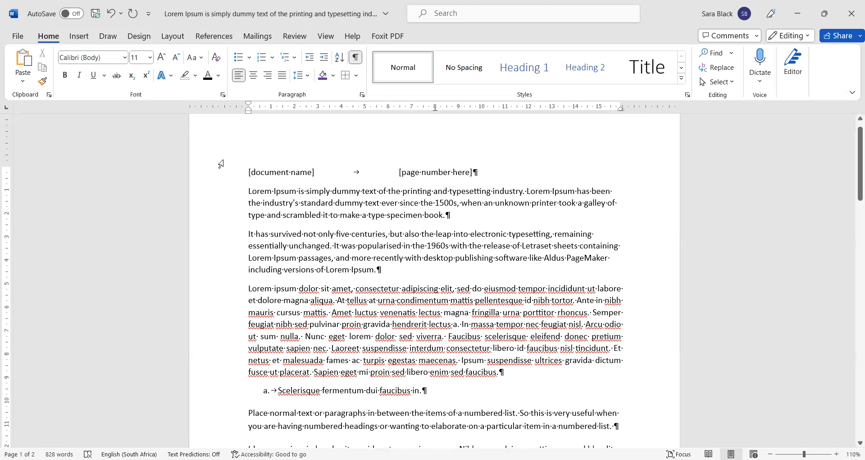
pyautogui.click(260, 171)
pyautogui.click(440, 174)
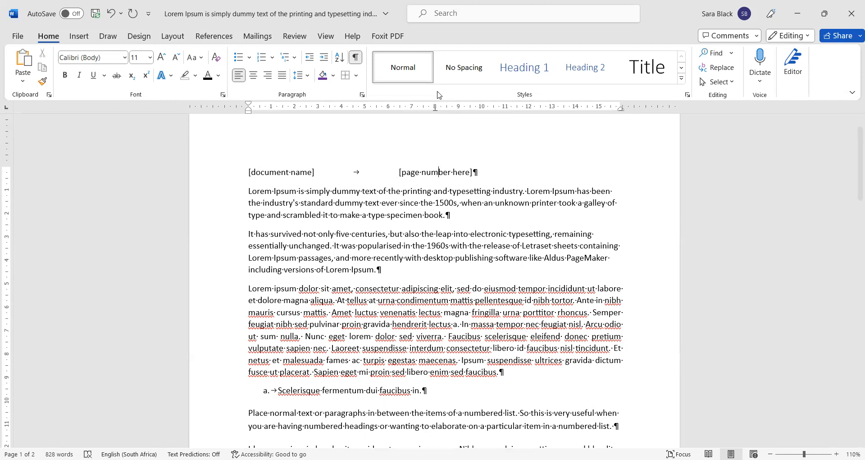
pyautogui.click(488, 171)
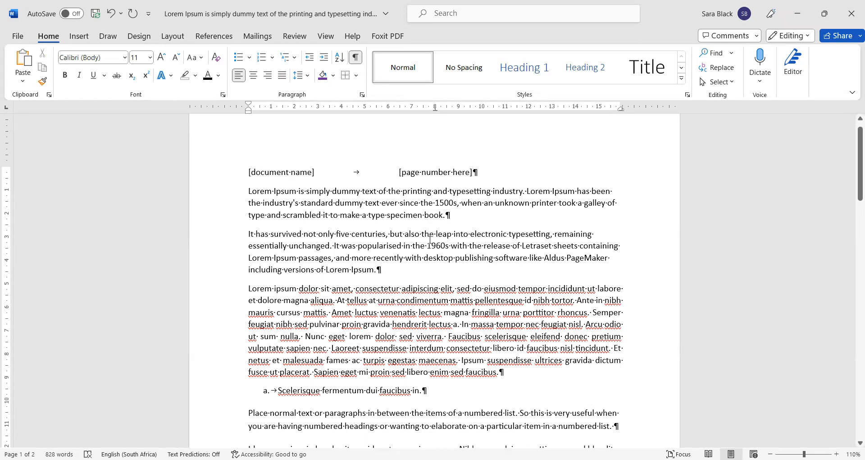
pyautogui.press('Tab')
pyautogui.write('[au')
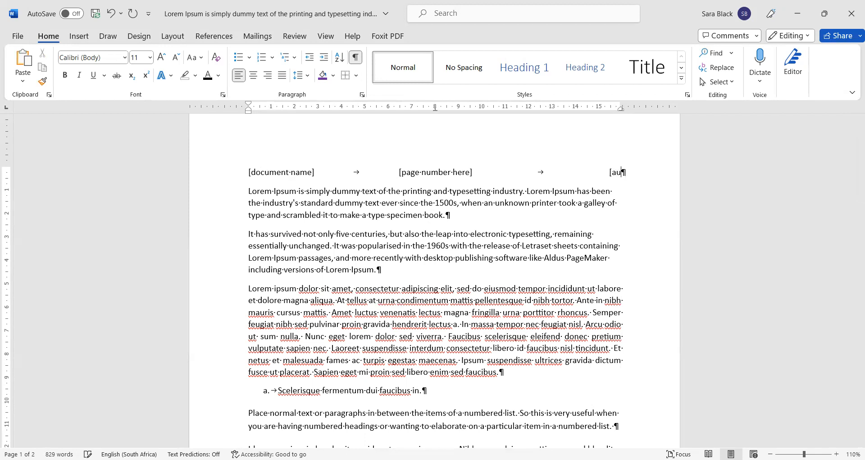
pyautogui.write('thor name]]')
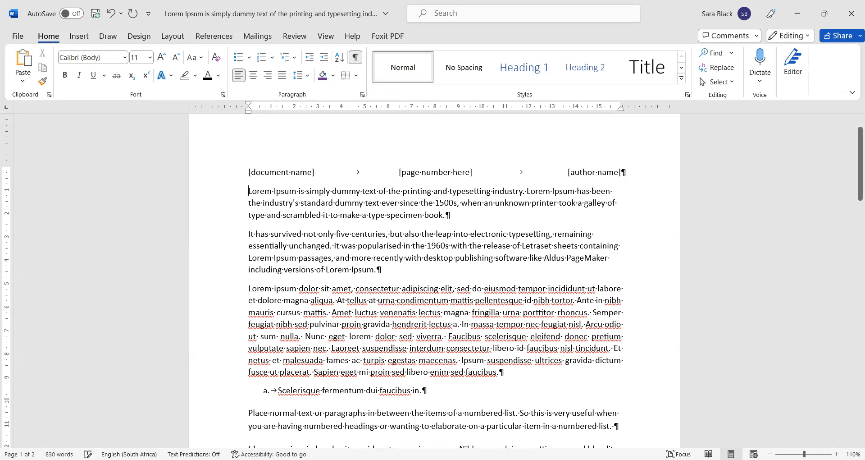
pyautogui.press('Return')
# Step: Type '[document name]', then 'sortofthemiddlenotquite' after a tab, fixing a typo
pyautogui.write('[document name]')
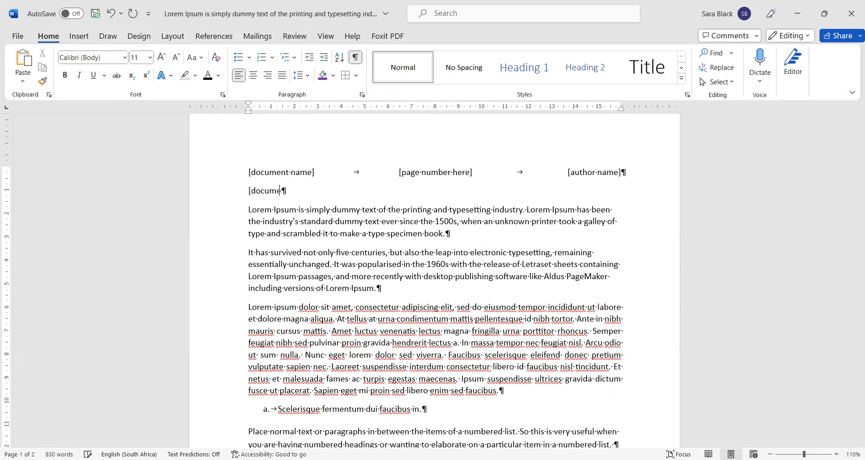
pyautogui.press('Tab')
pyautogui.press('Tab')
pyautogui.press('Tab')
pyautogui.write('sortofthemigg')
pyautogui.press('BackSpace')
pyautogui.press('BackSpace')
pyautogui.write('ddle')
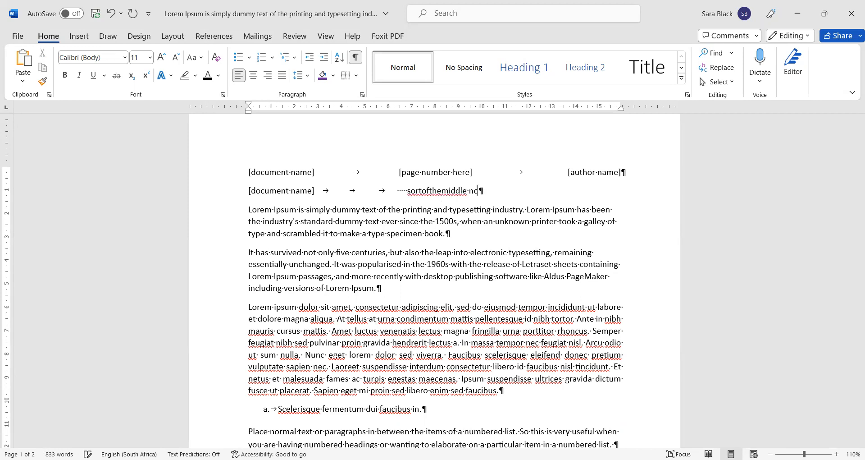
pyautogui.write('notquite')
# Step: Add 'author name' at the end, replacing the tab before it with spaces so it fits
pyautogui.press('Tab')
pyautogui.press('Tab')
pyautogui.press('Tab')
pyautogui.press('Tab')
pyautogui.press('BackSpace')
pyautogui.write('author name')
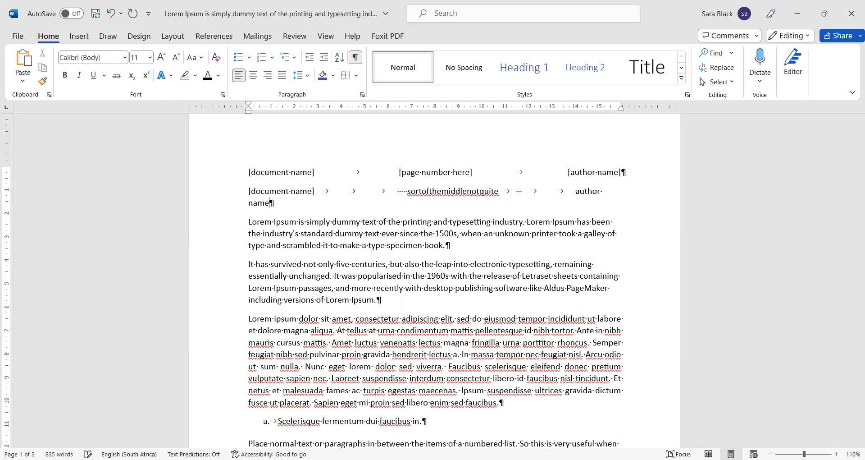
pyautogui.press('Left')
pyautogui.press('Left')
pyautogui.press('Left')
pyautogui.press('Left')
pyautogui.press('Left')
pyautogui.press('BackSpace')
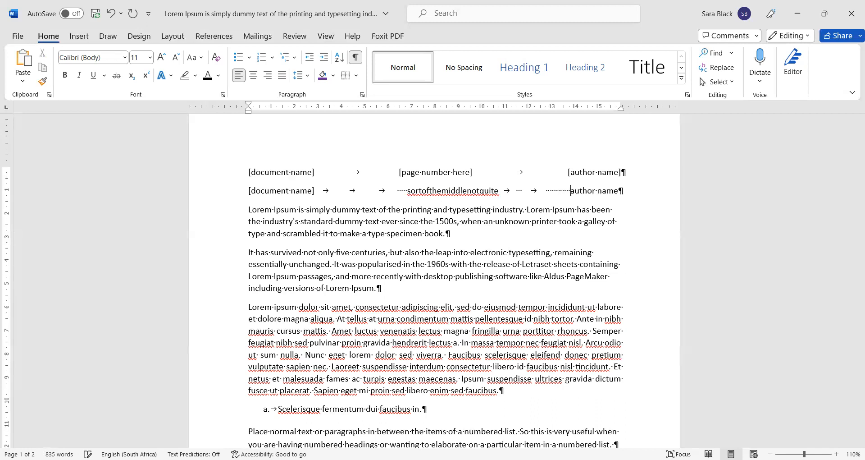
pyautogui.press('BackSpace')
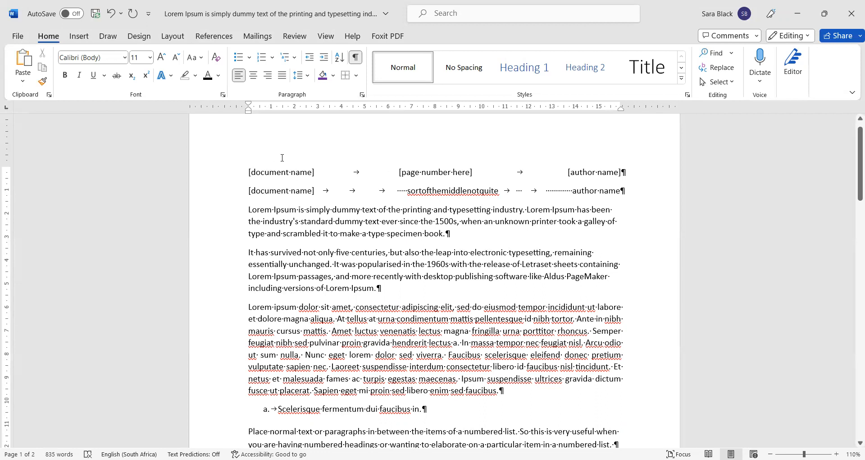
# Step: In the header, type 'This is my document' and insert a plain page number after a tab
pyautogui.doubleClick(296, 134)
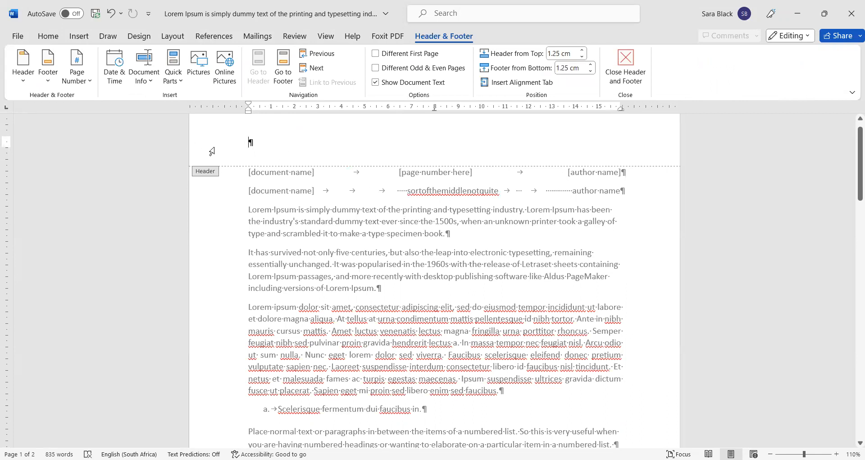
pyautogui.write('This is my document')
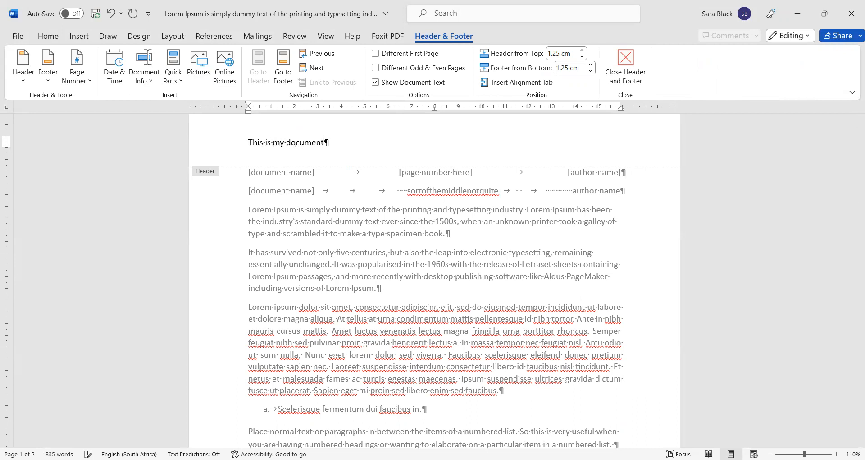
pyautogui.press('Tab')
pyautogui.click(80, 66)
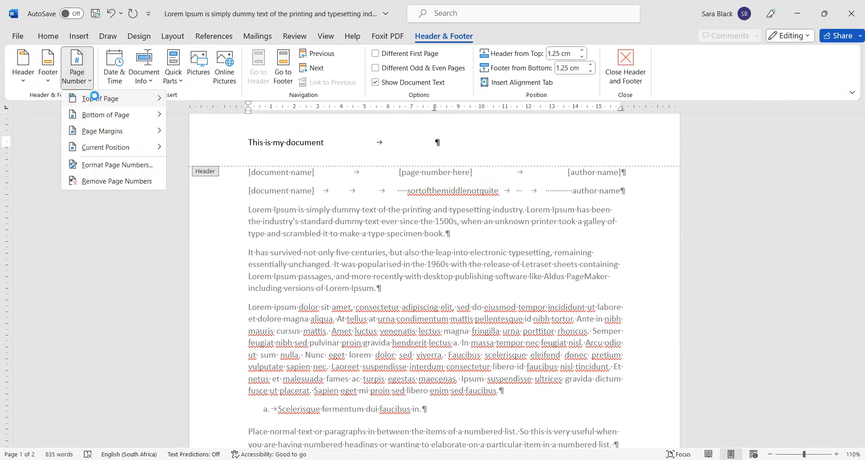
pyautogui.moveTo(131, 149)
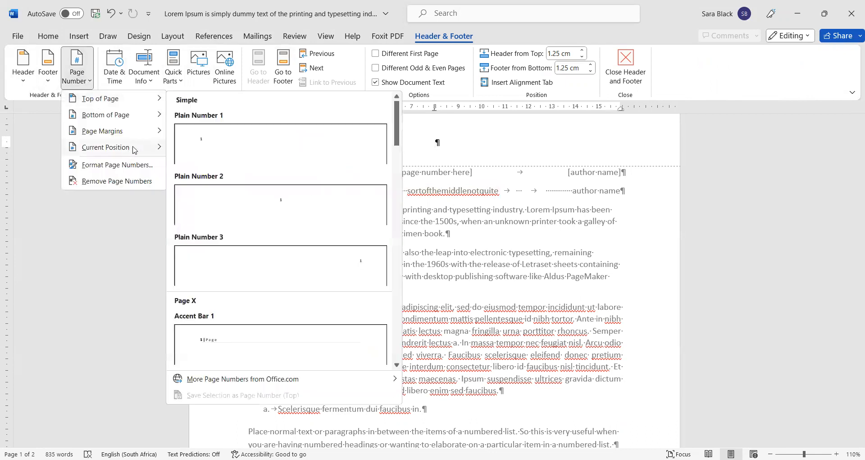
pyautogui.click(243, 195)
# Step: Add the author's name after another tab and select the whole header line
pyautogui.press('Tab')
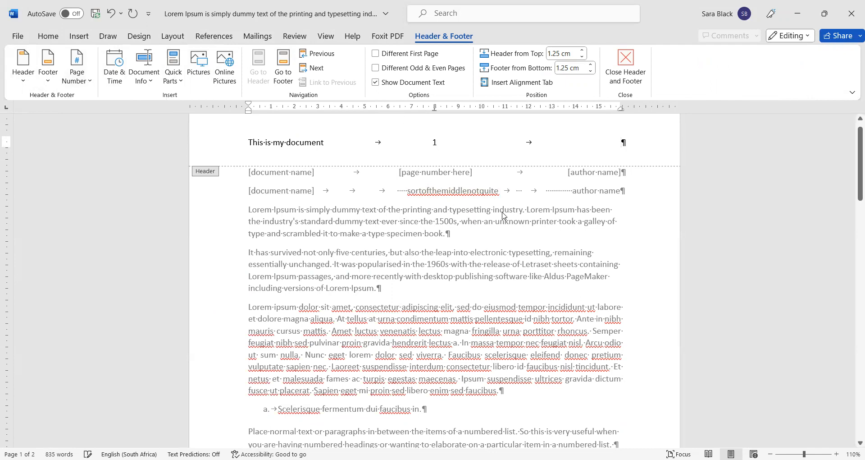
pyautogui.moveTo(257, 142); pyautogui.dragTo(270, 162)
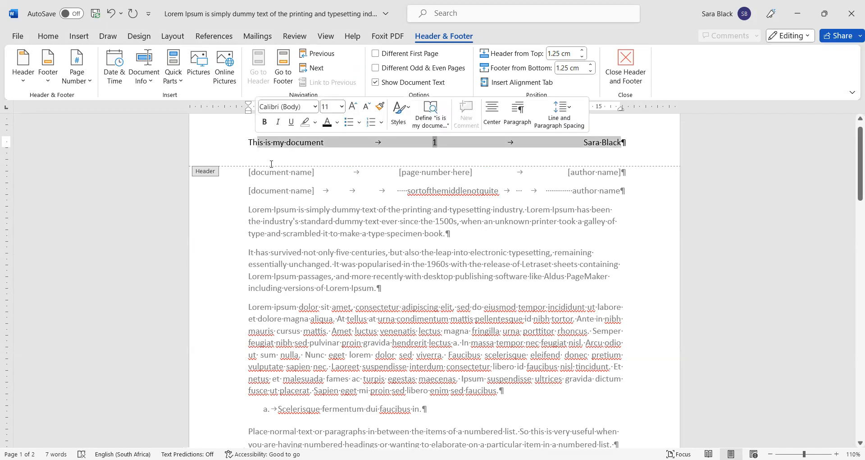
pyautogui.hotkey('ctrl', 'a')
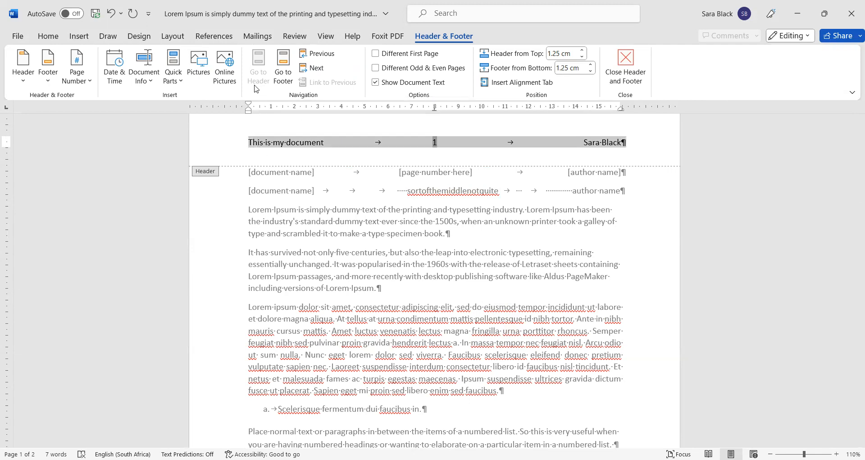
# Step: Toggle the bottom border on the header line
pyautogui.click(48, 36)
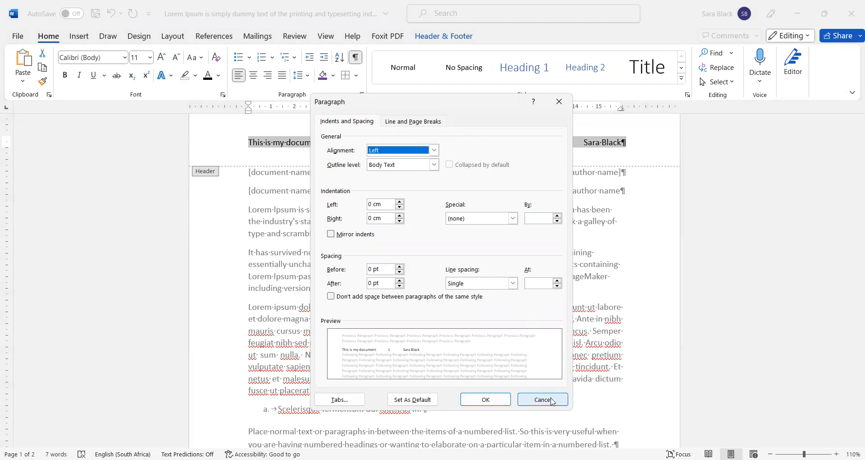
pyautogui.click(543, 399)
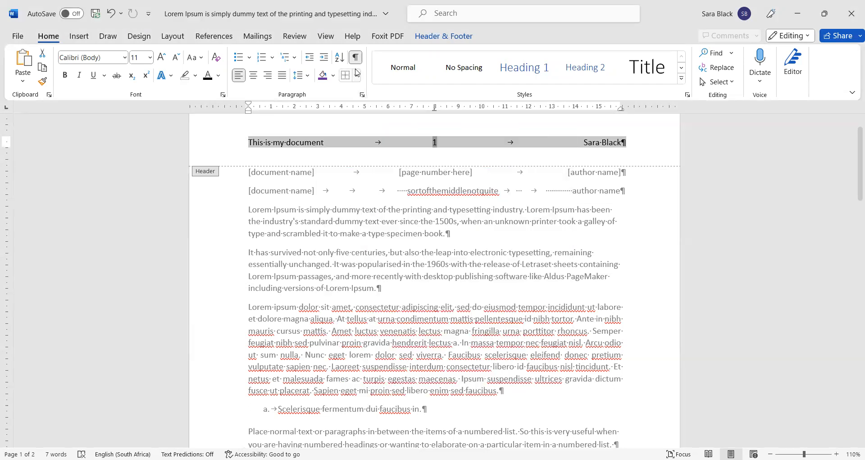
pyautogui.click(356, 75)
pyautogui.click(367, 93)
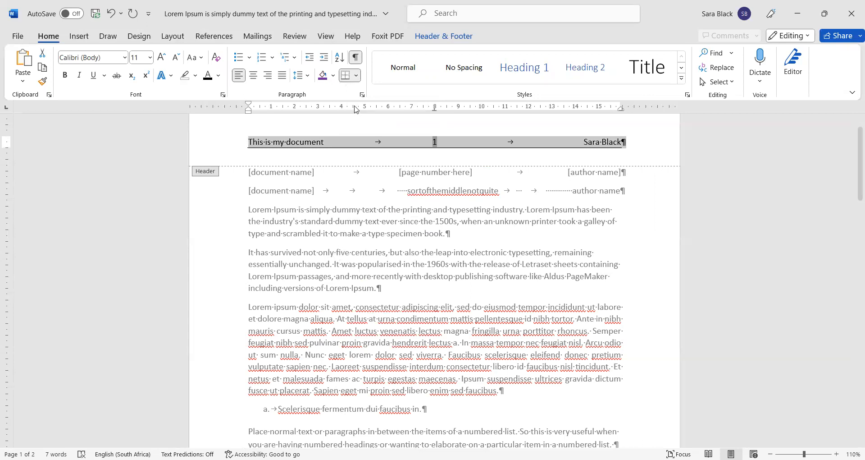
# Step: Clear all tab stops from the header paragraph
pyautogui.click(362, 94)
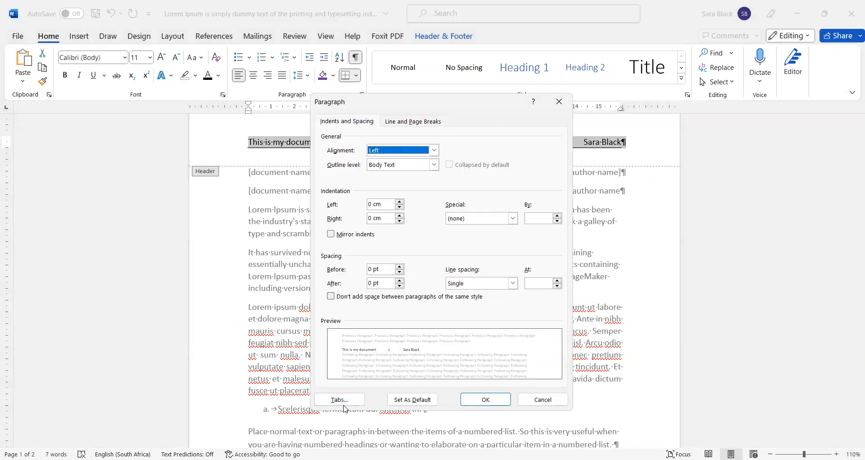
pyautogui.click(344, 402)
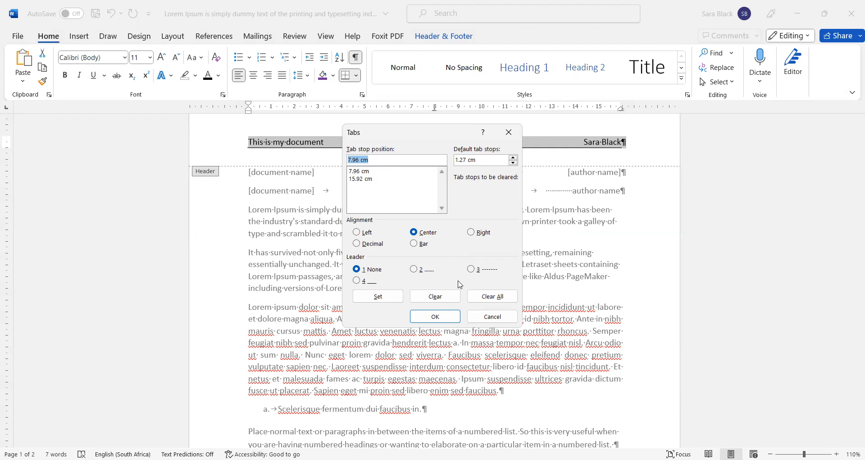
pyautogui.click(489, 298)
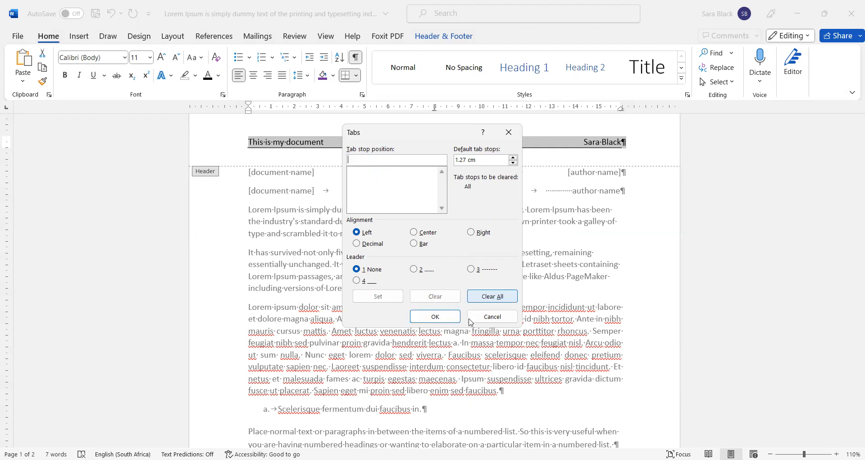
pyautogui.click(426, 319)
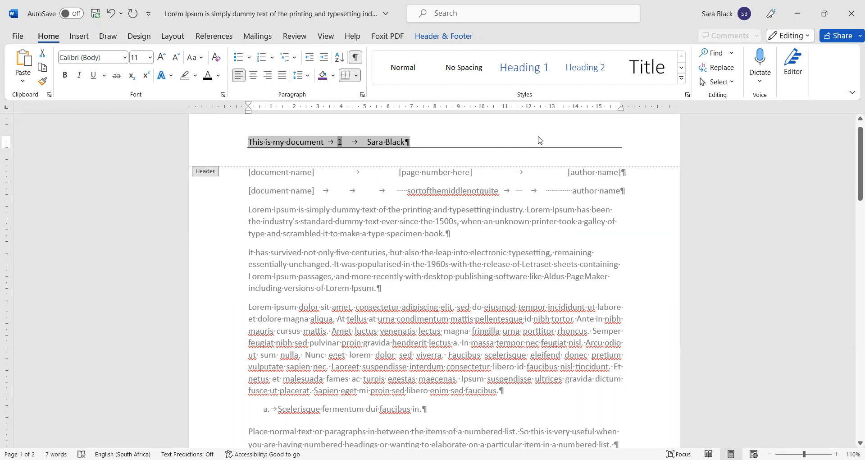
# Step: Delete the header text and return to the document body
pyautogui.click(457, 143)
pyautogui.hotkey('ctrl', 'a')
pyautogui.press('Delete')
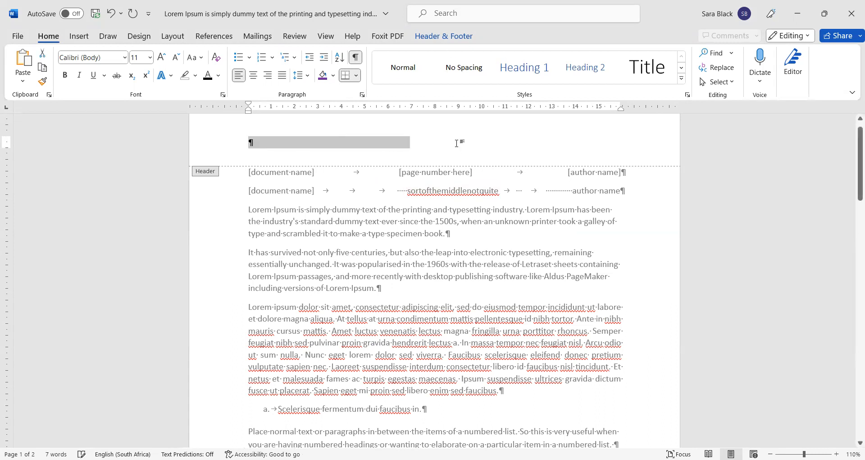
pyautogui.doubleClick(387, 270)
# Step: Break the paragraph into lines: Id semper, risus in, hendrerit gravida, rutrum quisque, non
pyautogui.scroll(-8, 385, 266)
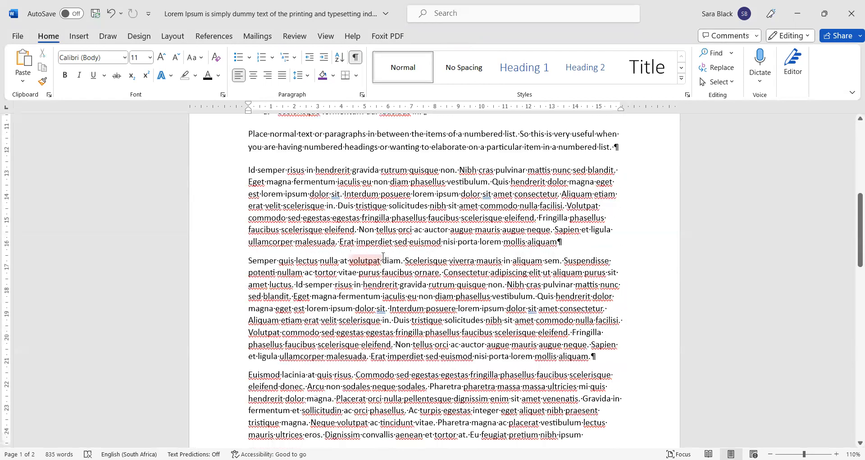
pyautogui.click(288, 171)
pyautogui.press('Return')
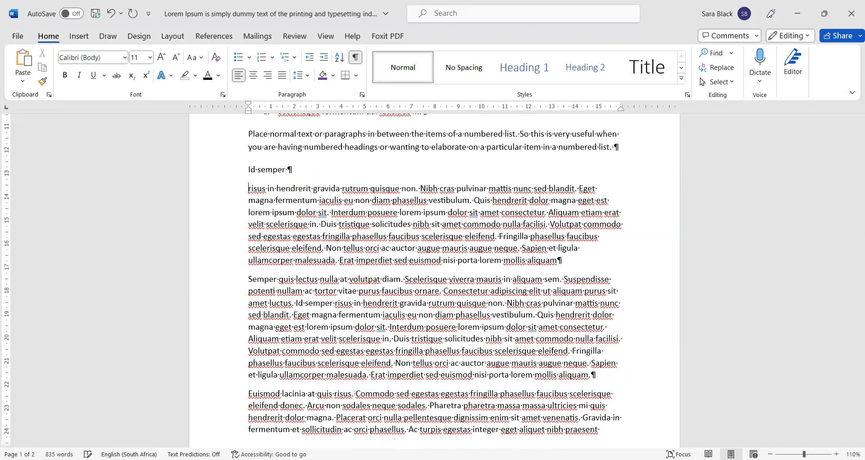
pyautogui.press('Return')
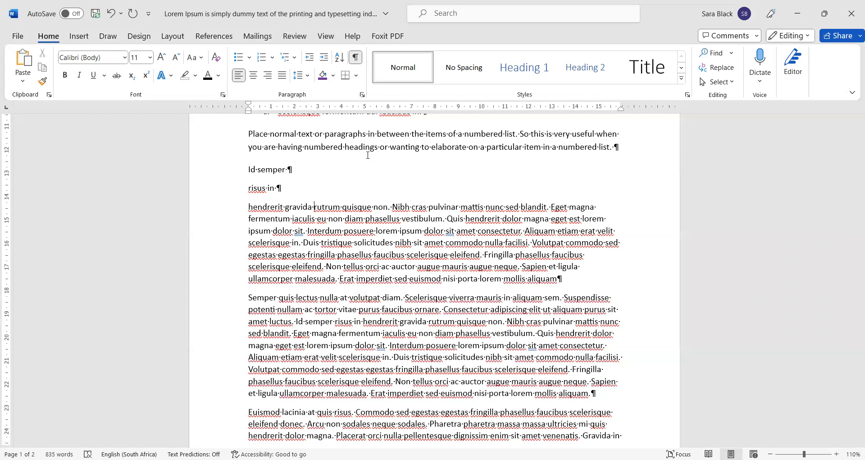
pyautogui.press('Return')
pyautogui.press('Return')
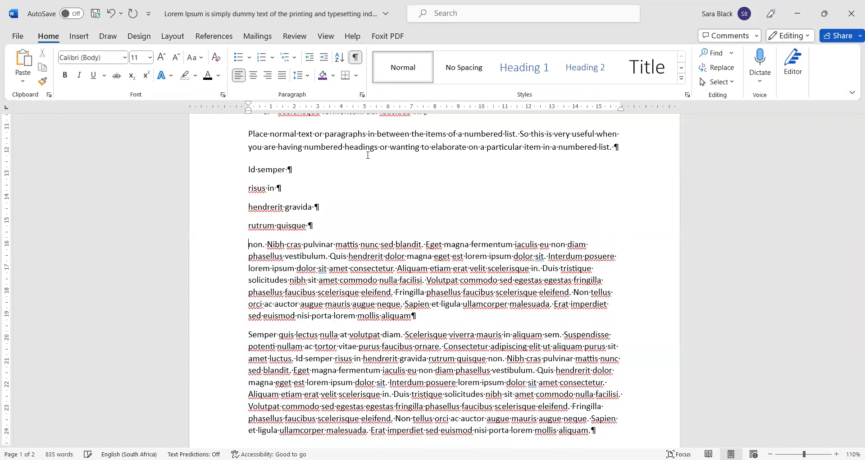
pyautogui.press('Return')
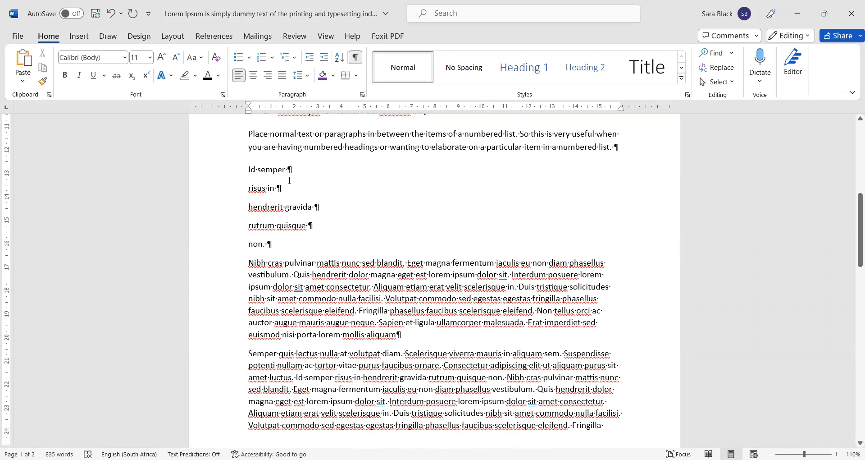
# Step: Insert a tab after 'Id semper' to push a number across
pyautogui.moveTo(257, 170); pyautogui.dragTo(280, 244)
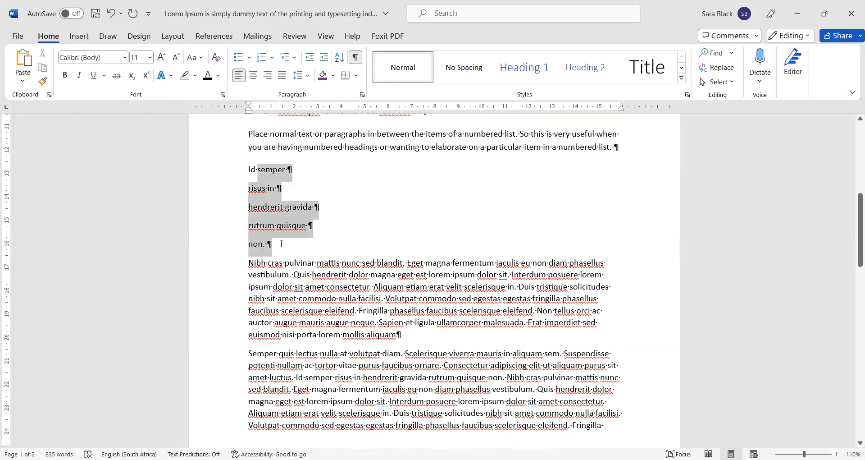
pyautogui.click(410, 170)
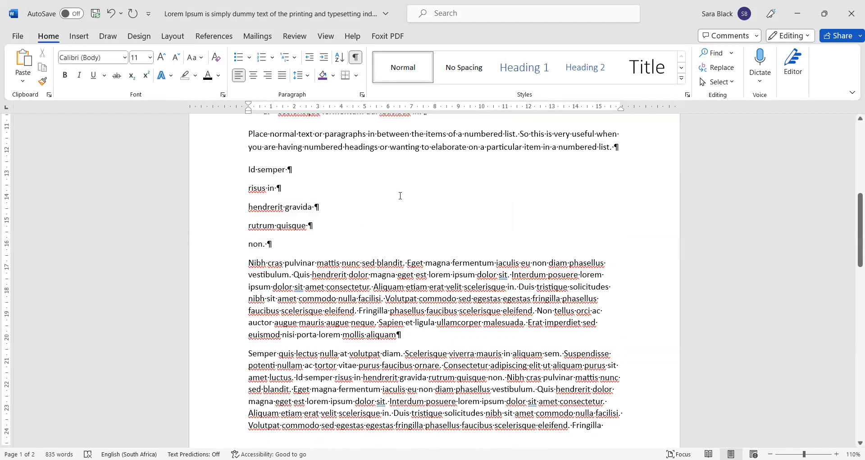
pyautogui.press('Tab')
pyautogui.press('Tab')
pyautogui.press('Tab')
pyautogui.press('Tab')
pyautogui.press('Tab')
# Step: Type 5 789 after 'Id semper' and 14 920 after 'risus in', then hide formatting marks
pyautogui.write('5 789')
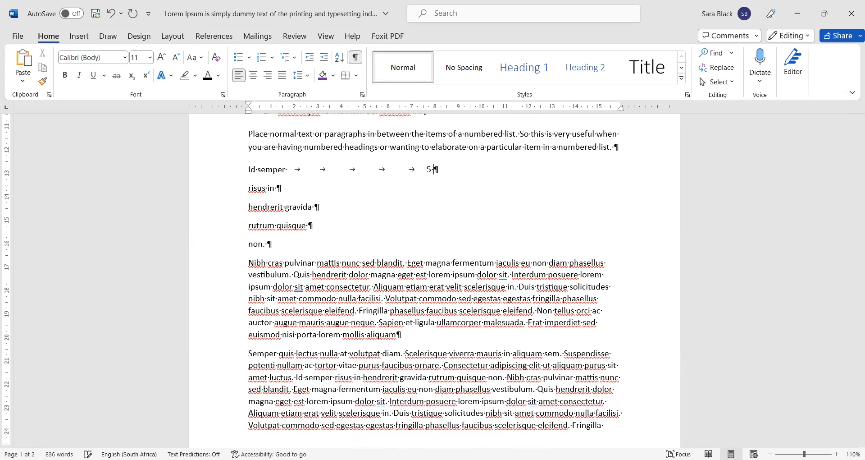
pyautogui.press('Tab')
pyautogui.press('Tab')
pyautogui.press('Tab')
pyautogui.press('Tab')
pyautogui.press('Tab')
pyautogui.press('Tab')
pyautogui.write('14 920')
pyautogui.click(356, 57)
pyautogui.click(320, 236)
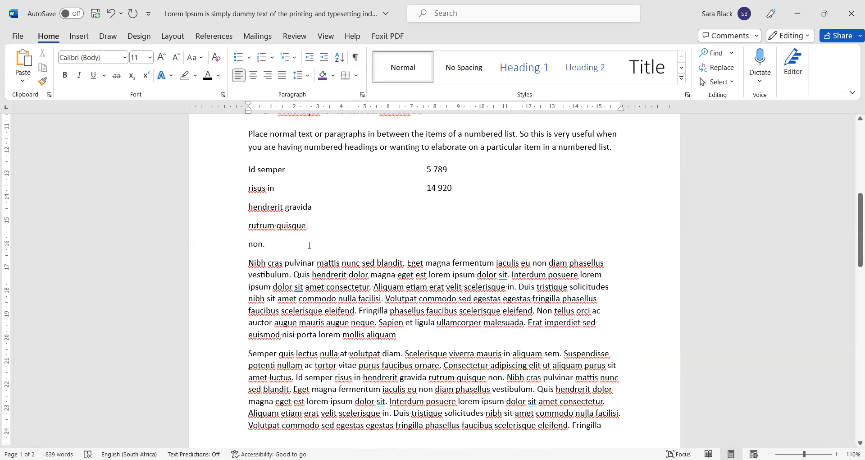
# Step: Delete the tabbed numbers 14 920 and 5 789 from the two lines
pyautogui.click(465, 185)
pyautogui.hotkey('shift', 'ctrl', 'Left')
pyautogui.hotkey('shift', 'ctrl', 'Left')
pyautogui.hotkey('shift', 'ctrl', 'Left')
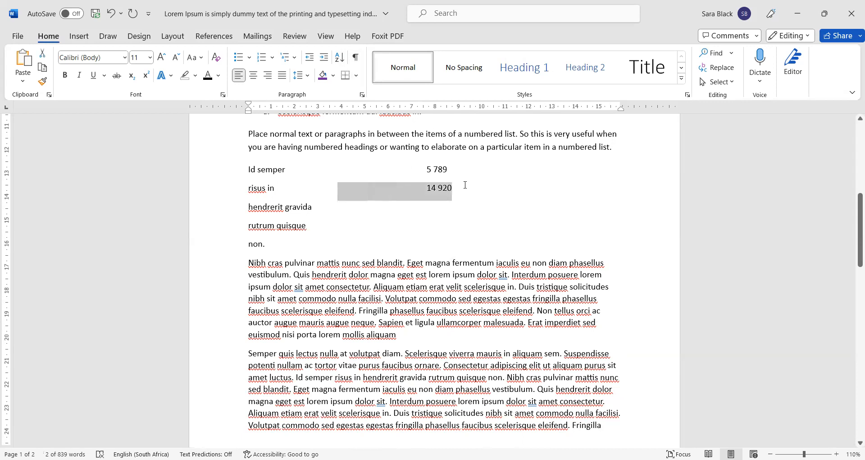
pyautogui.press('Delete')
pyautogui.press('Up')
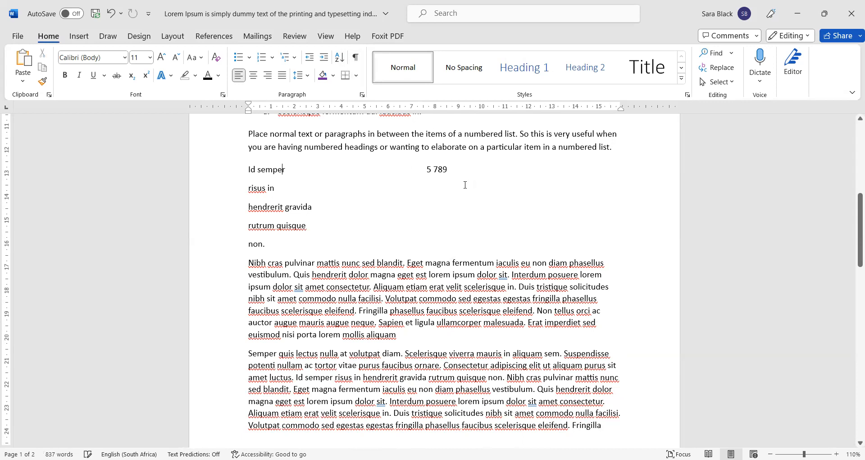
pyautogui.hotkey('shift', 'ctrl', 'Right')
pyautogui.hotkey('shift', 'ctrl', 'Right')
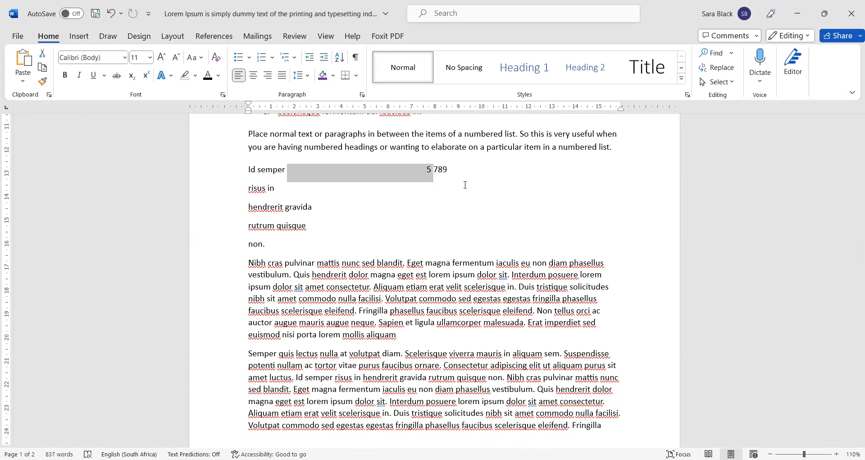
pyautogui.hotkey('shift', 'ctrl', 'Right')
pyautogui.press('Delete')
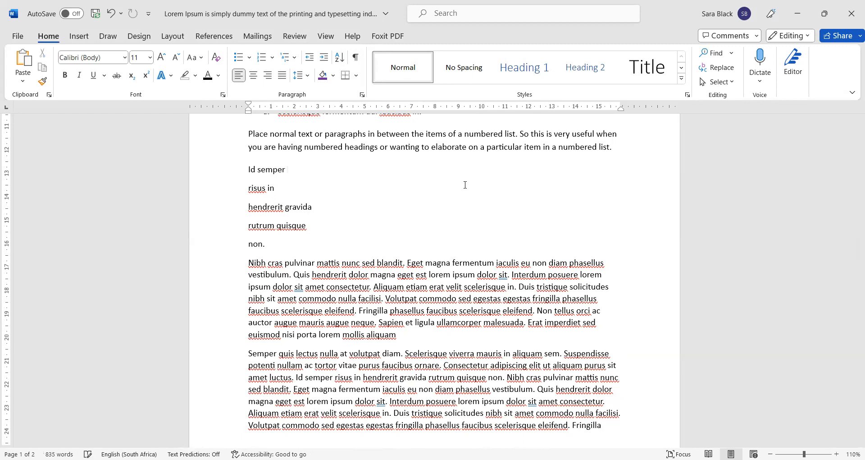
# Step: Select the five short lines and turn formatting marks back on
pyautogui.moveTo(274, 243)
pyautogui.mouseDown()
pyautogui.moveTo(248, 147)
pyautogui.moveTo(308, 228)
pyautogui.moveTo(270, 245)
pyautogui.mouseUp()
pyautogui.click(280, 245)
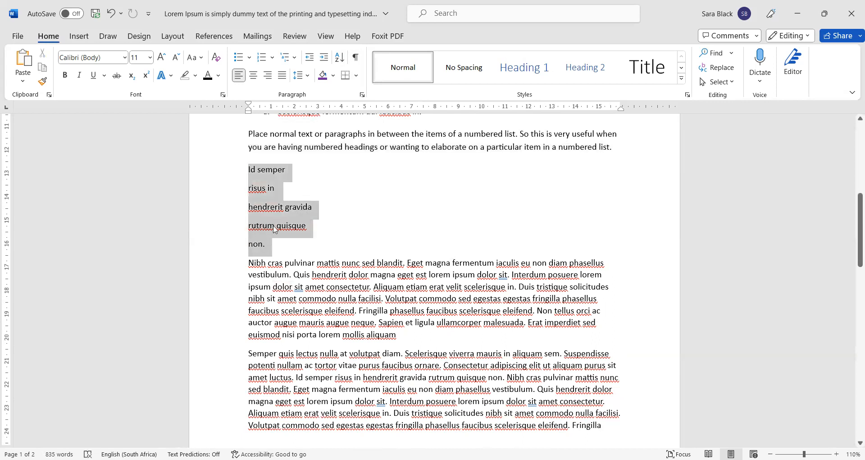
pyautogui.click(357, 57)
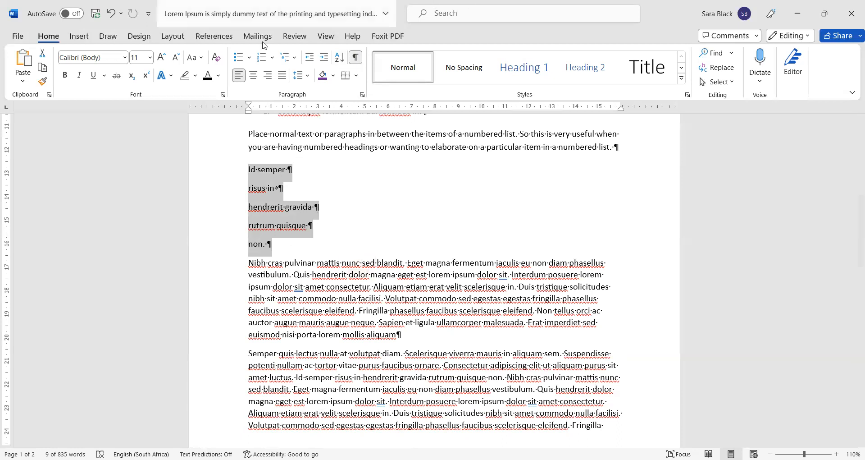
# Step: Add a right-aligned 7 cm tab stop with dotted leader 2 to those lines
pyautogui.click(362, 94)
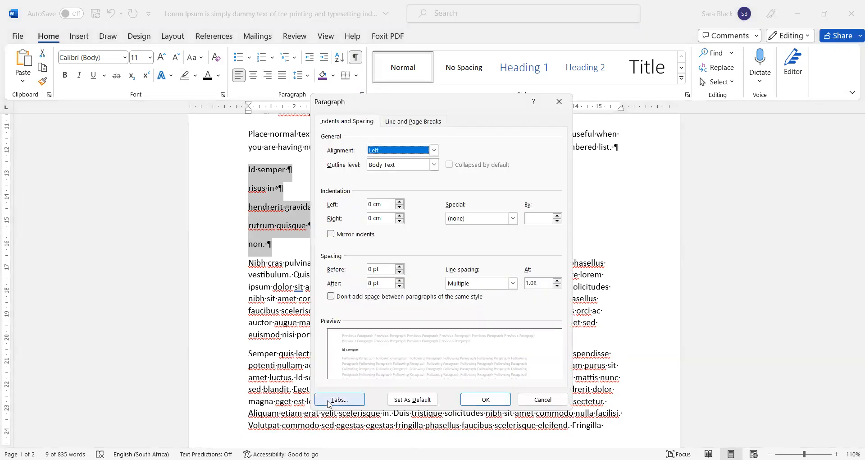
pyautogui.click(339, 400)
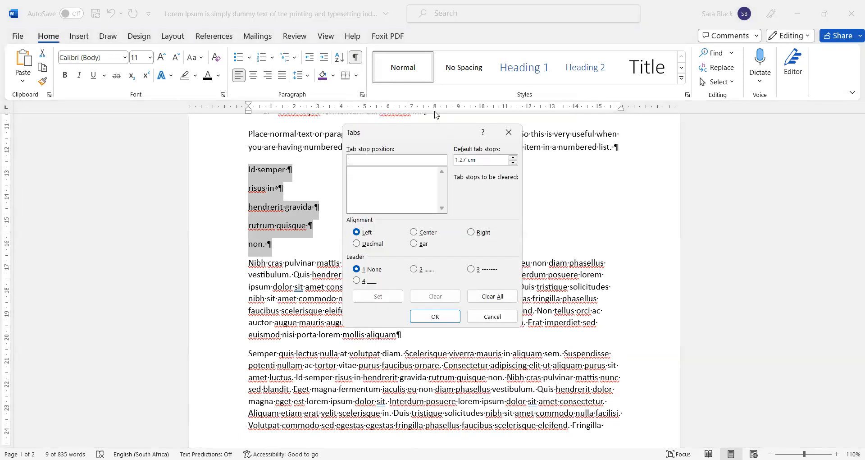
pyautogui.write('7')
pyautogui.click(475, 236)
pyautogui.click(417, 270)
pyautogui.click(384, 297)
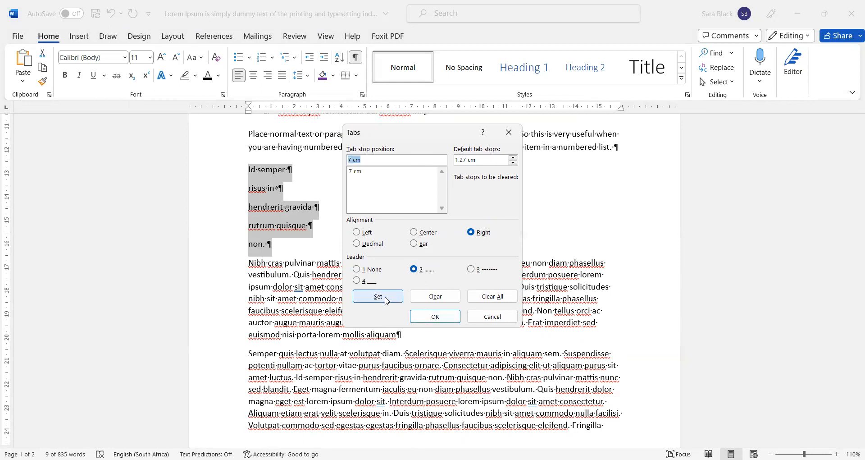
pyautogui.click(430, 317)
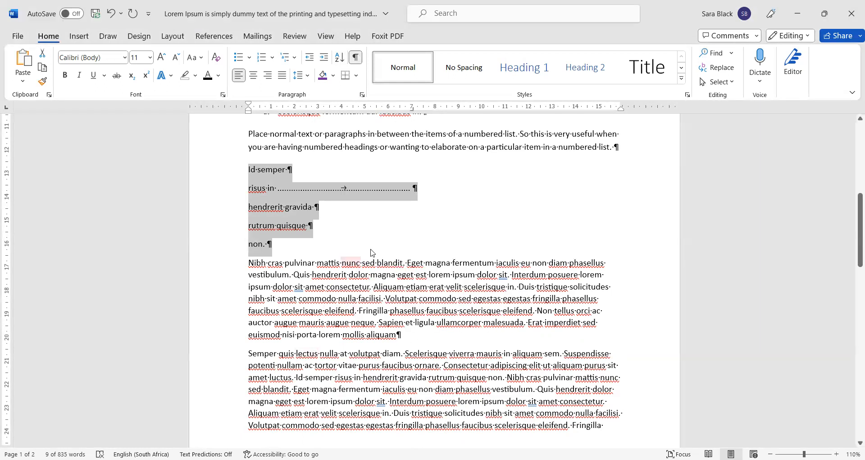
pyautogui.click(425, 181)
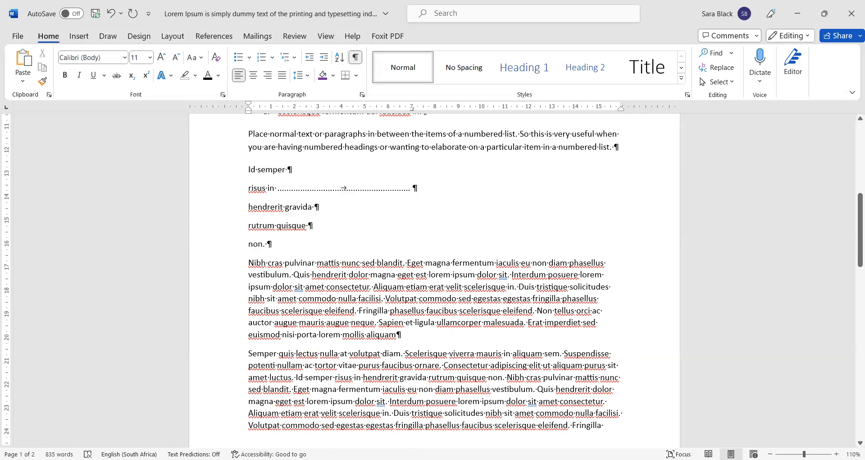
# Step: Add leader-tabbed 'number of them here' and 'more numbers' to the first two lines
pyautogui.press('BackSpace')
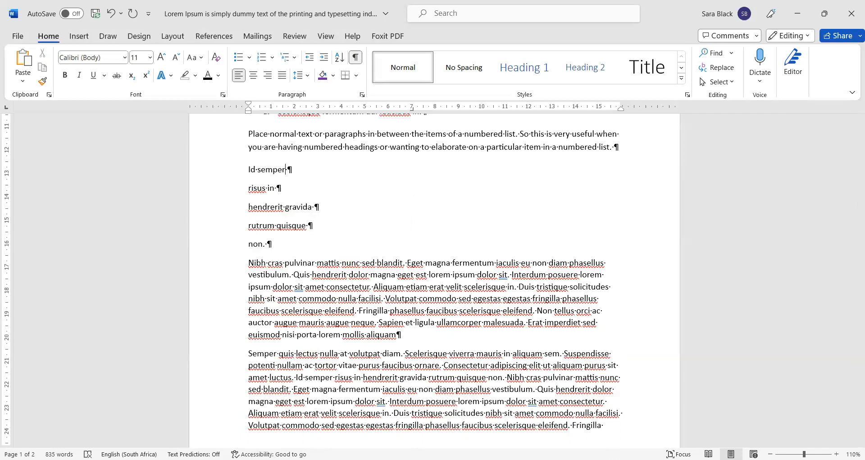
pyautogui.press('Tab')
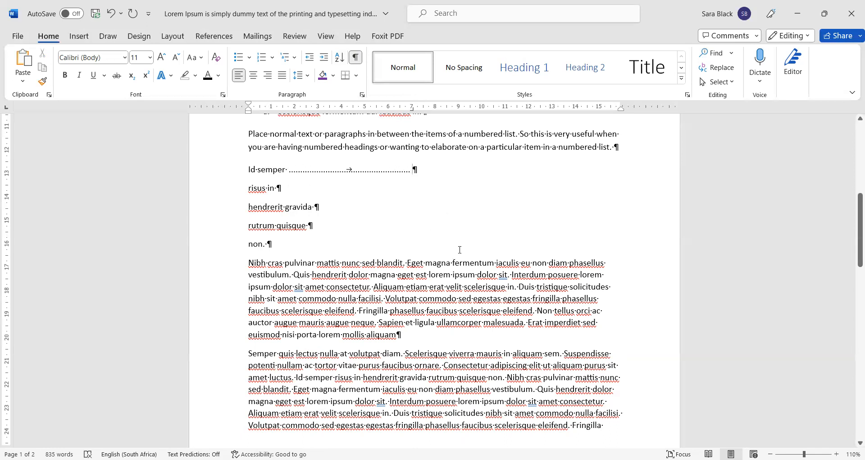
pyautogui.write('nu')
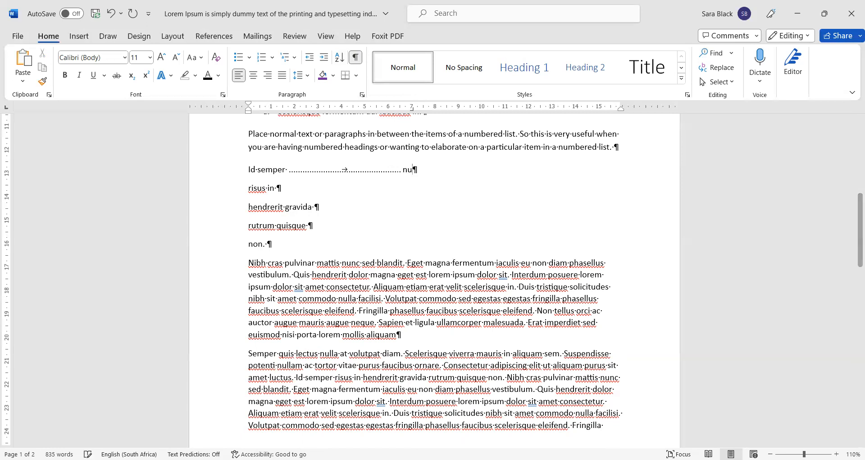
pyautogui.write('mber of them here')
pyautogui.press('Down')
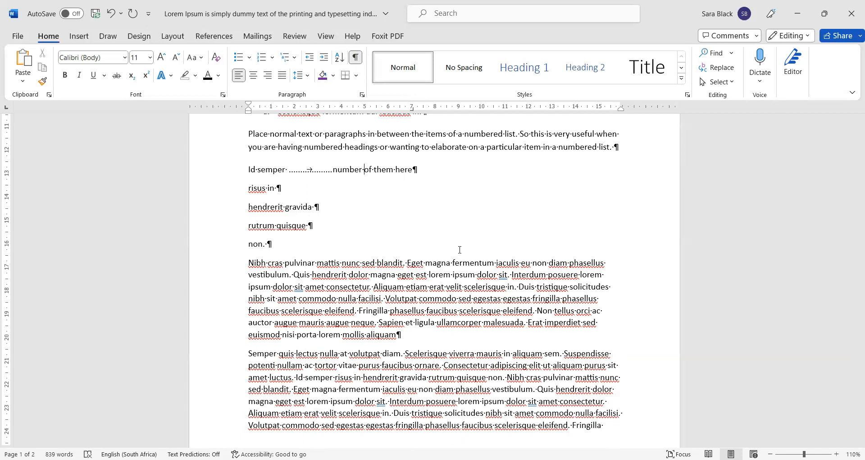
pyautogui.hotkey('shift', 'Right')
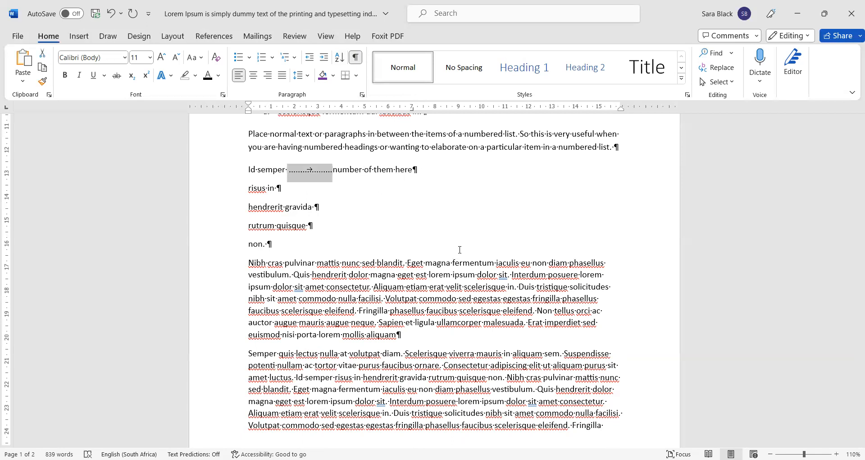
pyautogui.press('Down')
pyautogui.hotkey('ctrl', 'v')
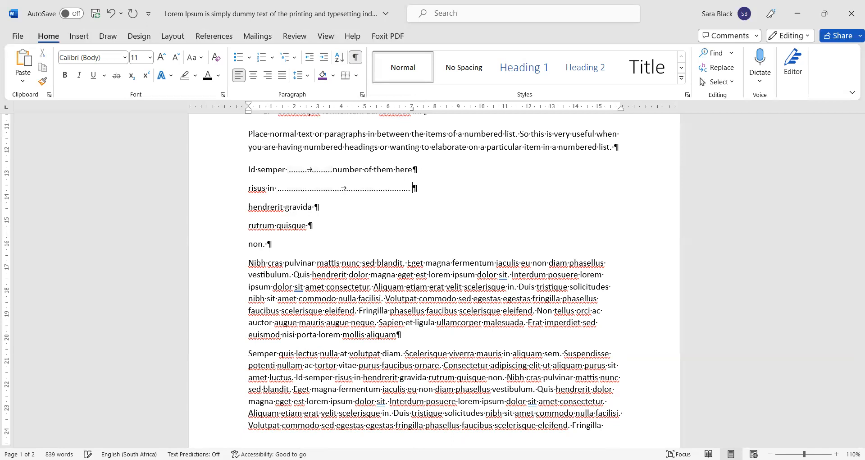
pyautogui.write('more numbers')
# Step: Paste leaders with 'here's a number', 'here's another one' and 'We're finished' on the last three lines
pyautogui.press('Down')
pyautogui.hotkey('ctrl', 'v')
pyautogui.write("here's a number")
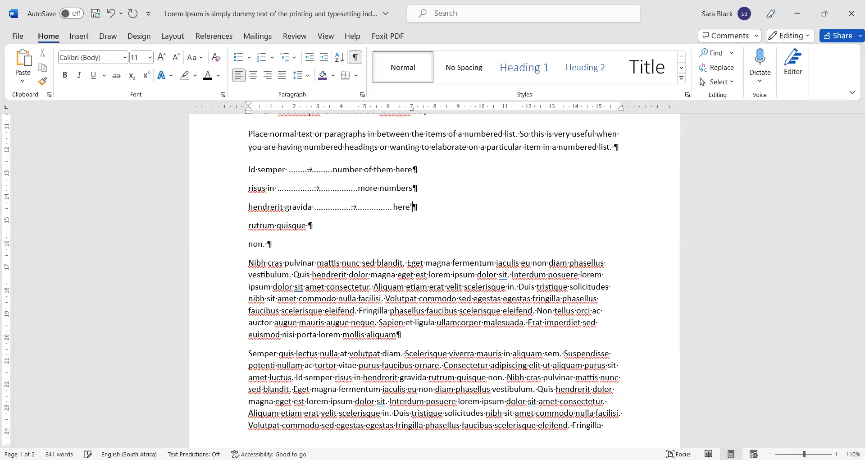
pyautogui.press('Down')
pyautogui.hotkey('ctrl', 'v')
pyautogui.write("here's another one")
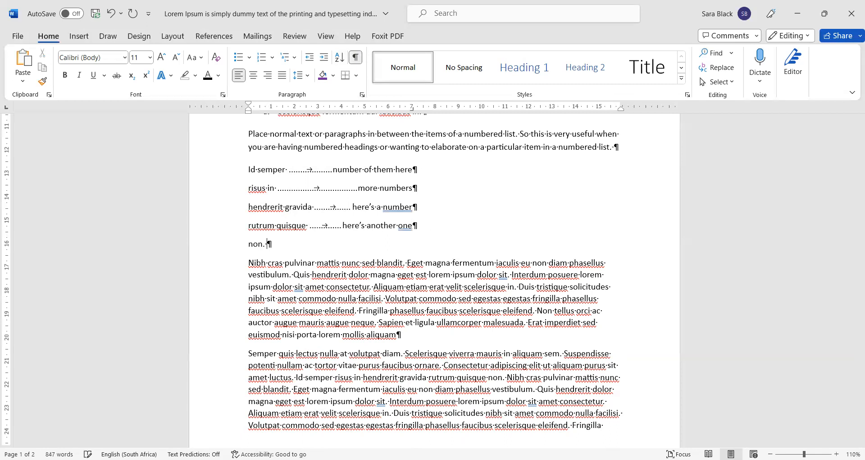
pyautogui.hotkey('ctrl', 'v')
pyautogui.write("We're ")
pyautogui.write('finished')
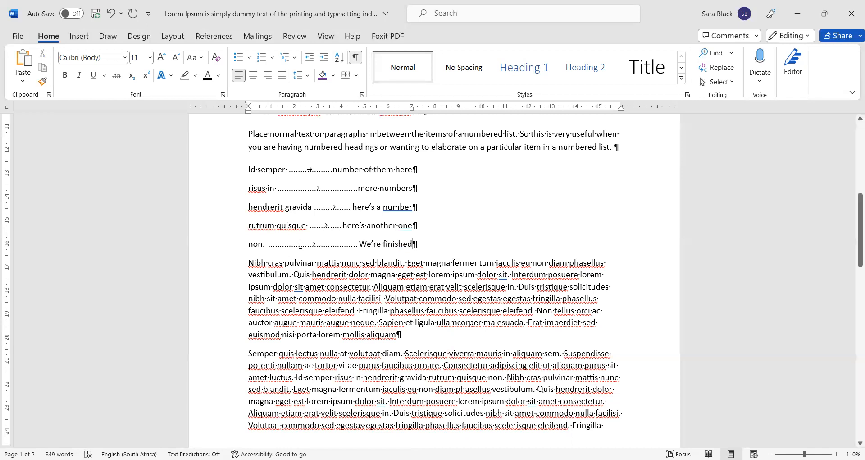
# Step: Change 'We're finished' to lowercase 'we're finished'
pyautogui.moveTo(293, 174); pyautogui.dragTo(398, 229)
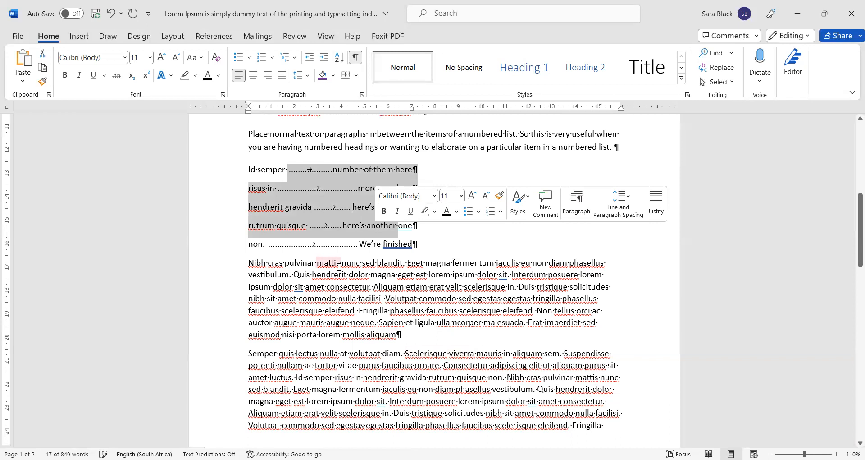
pyautogui.click(366, 250)
pyautogui.press('BackSpace')
pyautogui.write('w')
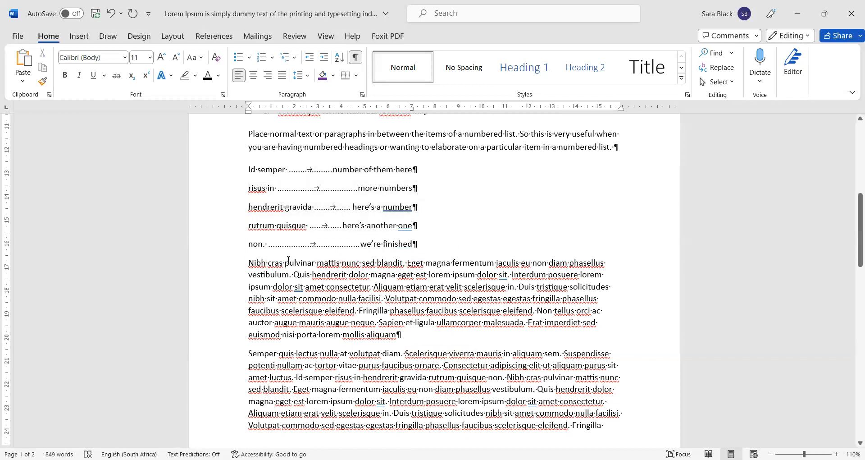
pyautogui.press('Return')
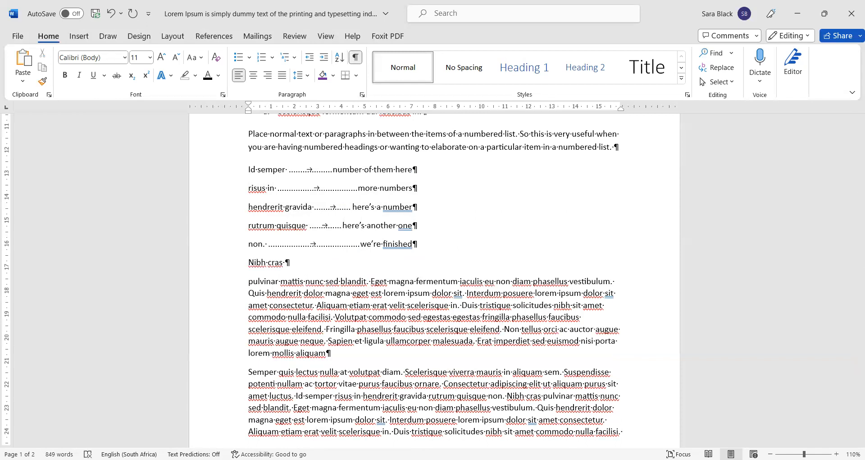
pyautogui.write('........')
pyautogui.write('.............................start typing')
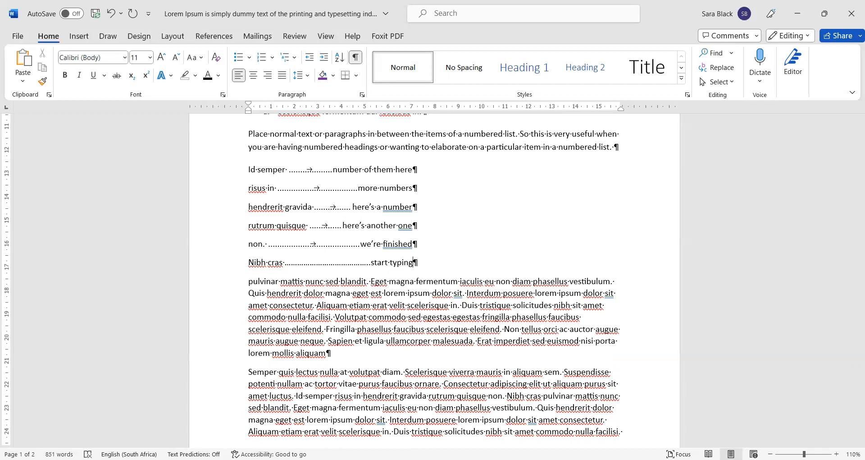
pyautogui.click(383, 262)
# Step: Select the dotted leader after 'Nibh cras' and step through its dots to inspect them
pyautogui.keyDown('ctrl'); pyautogui.scroll(5, 347, 280); pyautogui.keyUp('ctrl')
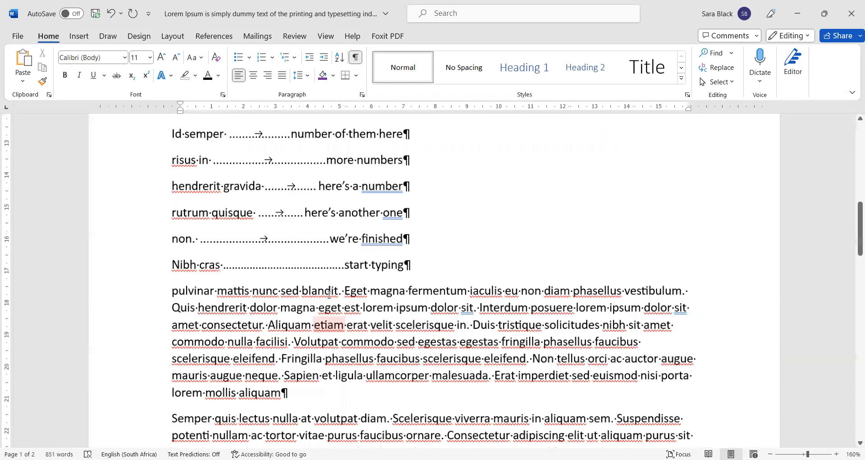
pyautogui.keyDown('ctrl'); pyautogui.scroll(6, 329, 293); pyautogui.keyUp('ctrl')
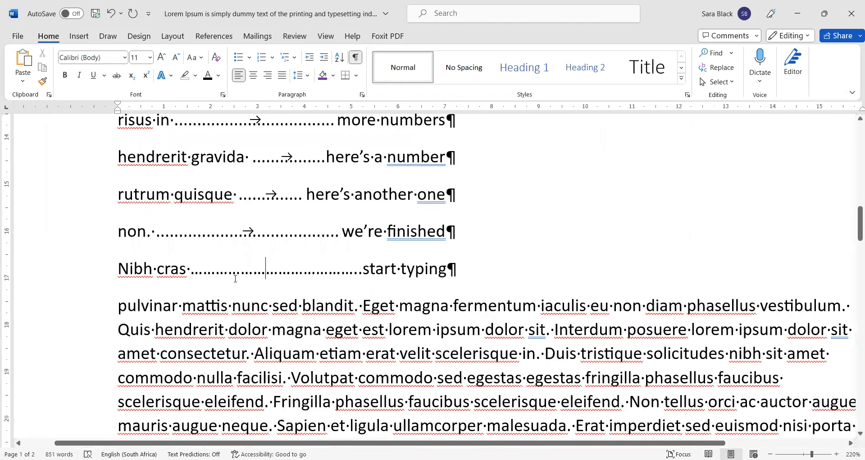
pyautogui.doubleClick(202, 270)
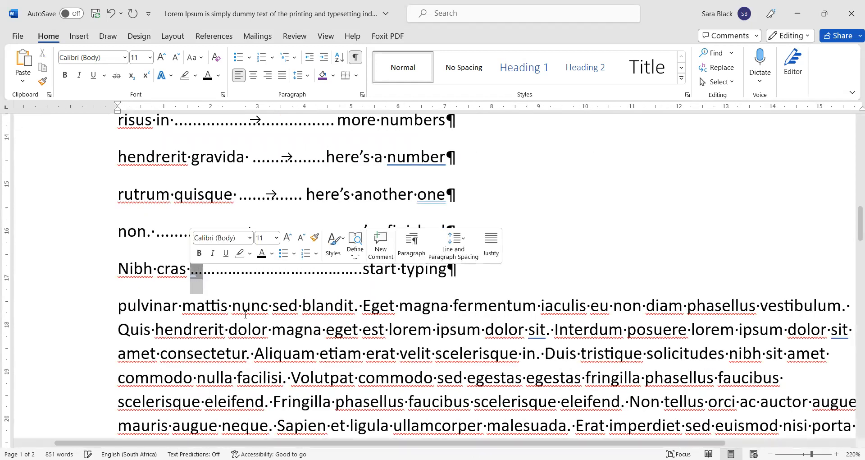
pyautogui.hotkey('shift', 'Right')
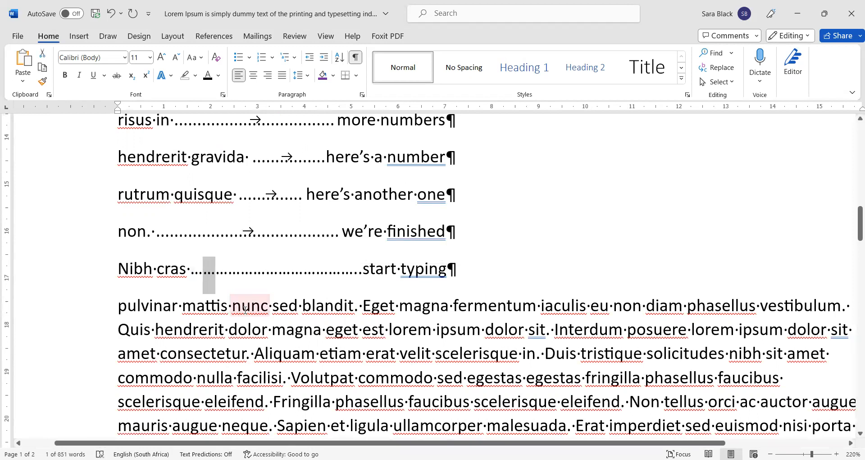
pyautogui.press('Right')
pyautogui.hotkey('shift', 'Right')
pyautogui.press('Right')
pyautogui.hotkey('shift', 'Right')
pyautogui.press('Right')
pyautogui.hotkey('shift', 'Right')
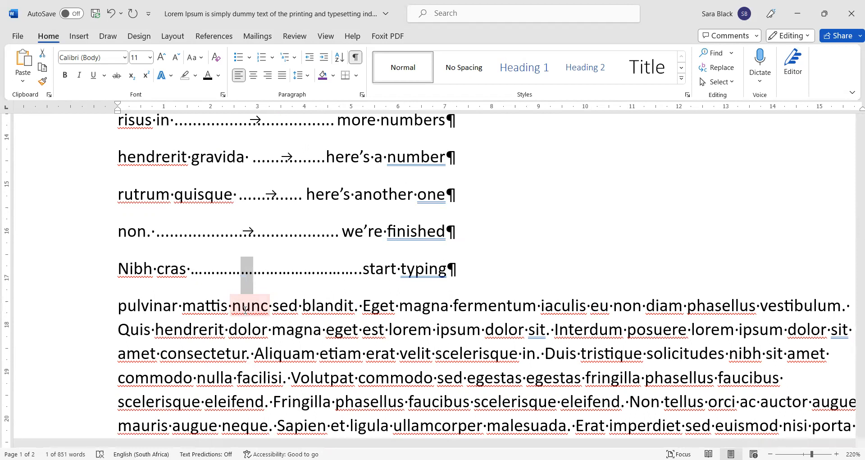
pyautogui.scroll(5, 256, 247)
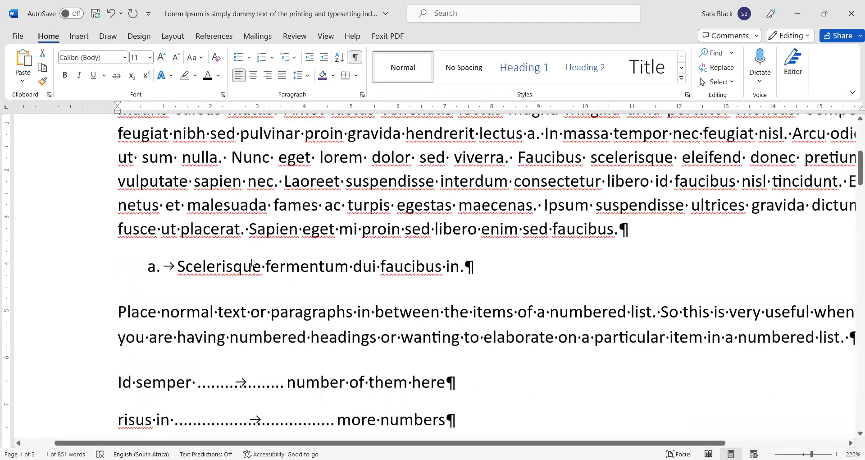
pyautogui.scroll(-5, 252, 262)
pyautogui.scroll(4, 252, 262)
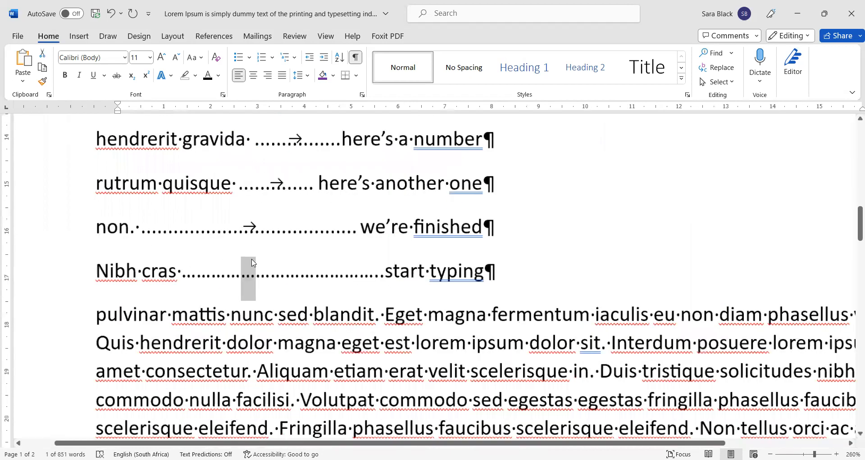
pyautogui.scroll(10, 253, 263)
# Step: Select ellipses in the Nibh cras leader one at a time, extending dot by dot
pyautogui.click(325, 284)
pyautogui.moveTo(242, 280); pyautogui.dragTo(264, 285)
pyautogui.press('Right')
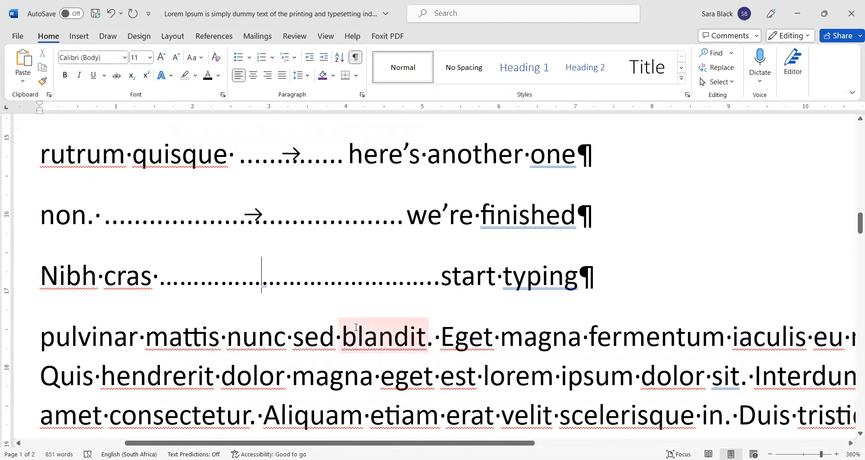
pyautogui.press('Left')
pyautogui.press('Left')
pyautogui.press('Left')
pyautogui.press('Left')
pyautogui.press('Left')
pyautogui.hotkey('shift', 'Right')
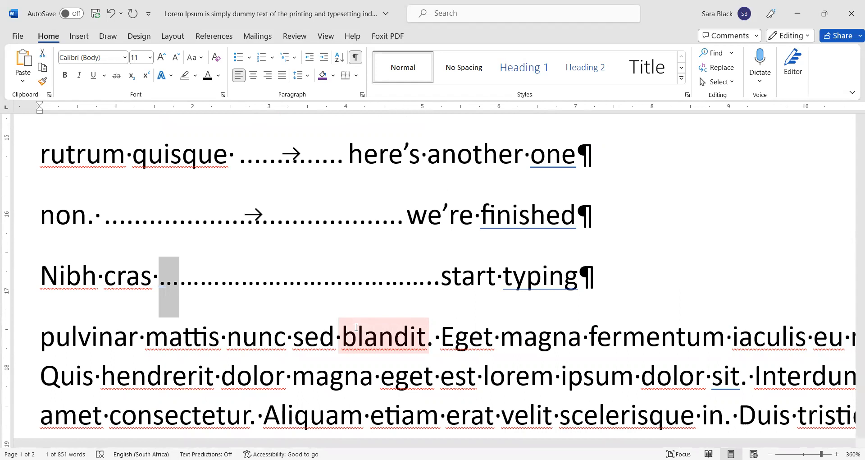
pyautogui.press('Right')
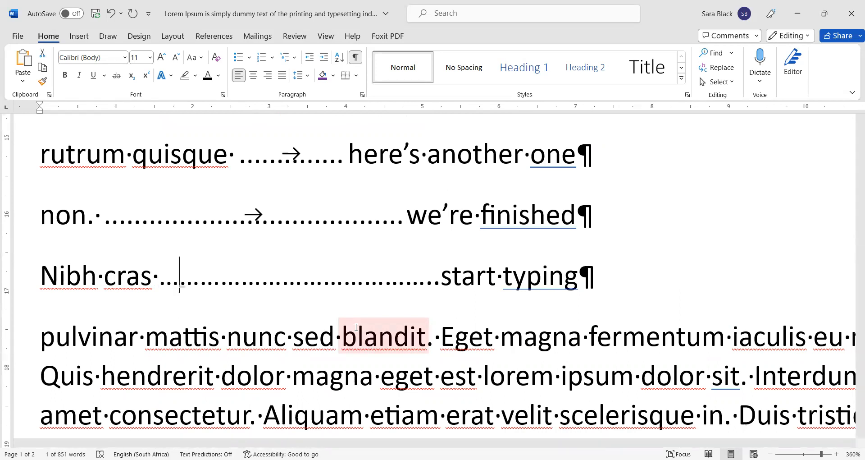
pyautogui.press('Left')
pyautogui.hotkey('shift', 'Right')
pyautogui.hotkey('shift', 'Right')
pyautogui.hotkey('shift', 'Right')
pyautogui.hotkey('shift', 'Right')
pyautogui.hotkey('shift', 'Right')
pyautogui.hotkey('shift', 'Right')
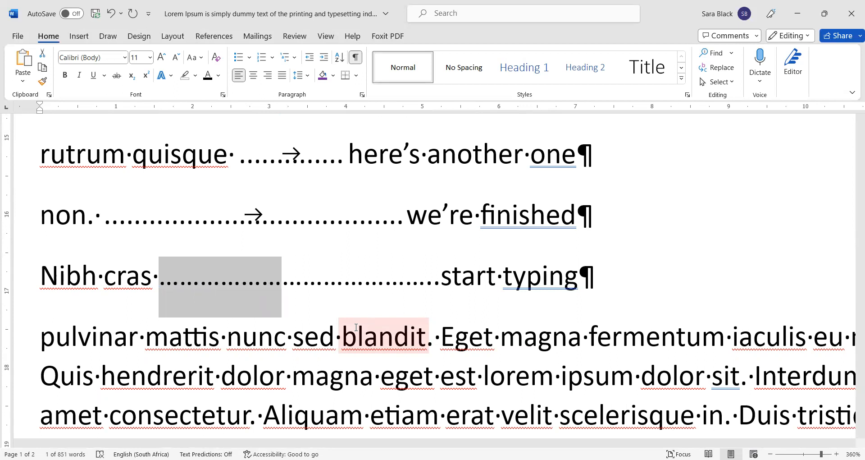
pyautogui.hotkey('shift', 'Right')
pyautogui.hotkey('shift', 'Right')
pyautogui.hotkey('shift', 'Right')
pyautogui.hotkey('shift', 'Right')
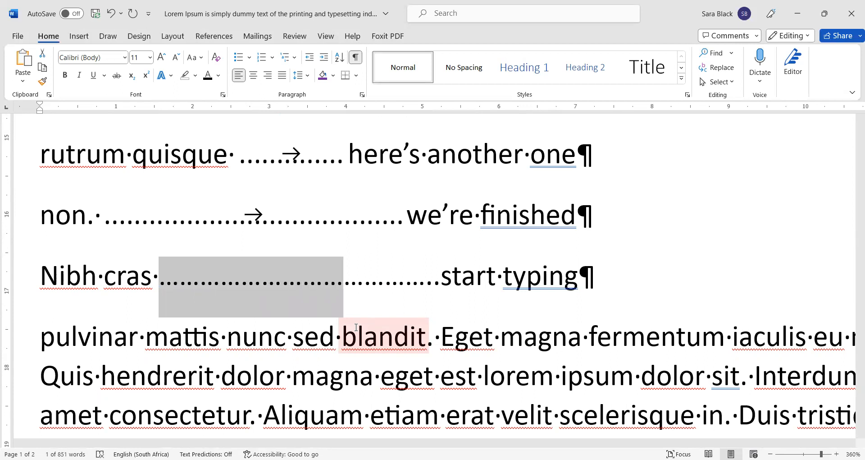
pyautogui.hotkey('shift', 'Right')
pyautogui.hotkey('shift', 'Right')
pyautogui.hotkey('shift', 'Right')
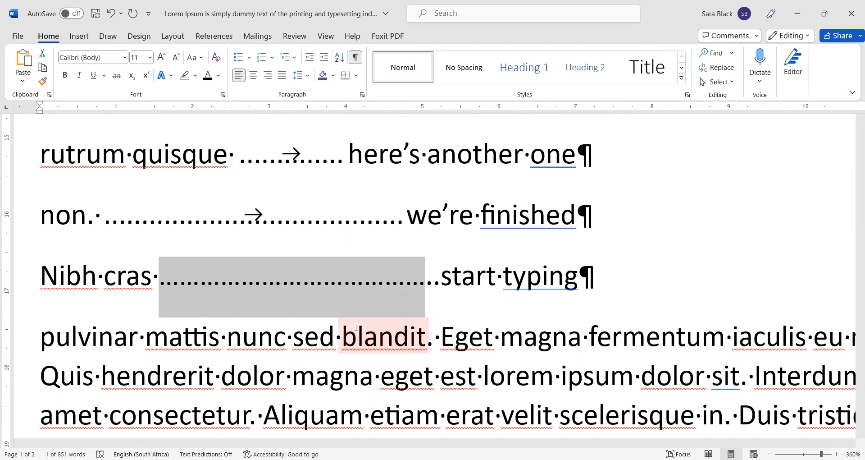
pyautogui.hotkey('shift', 'Right')
pyautogui.hotkey('shift', 'Right')
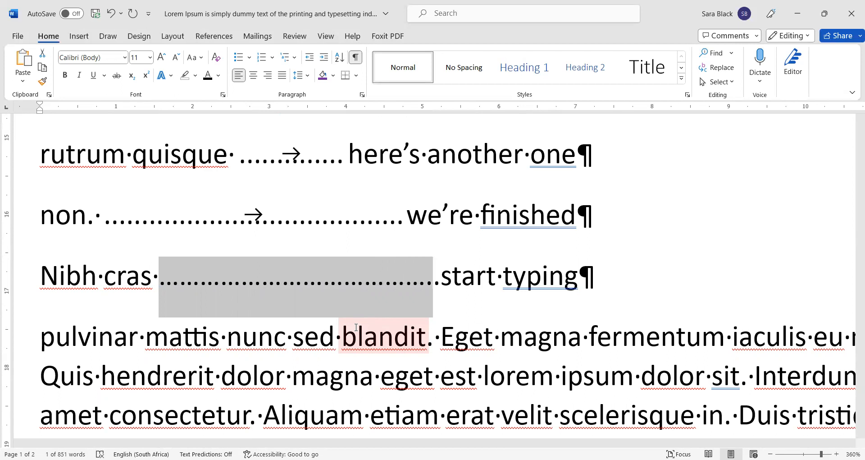
pyautogui.hotkey('shift', 'Left')
pyautogui.hotkey('shift', 'Left')
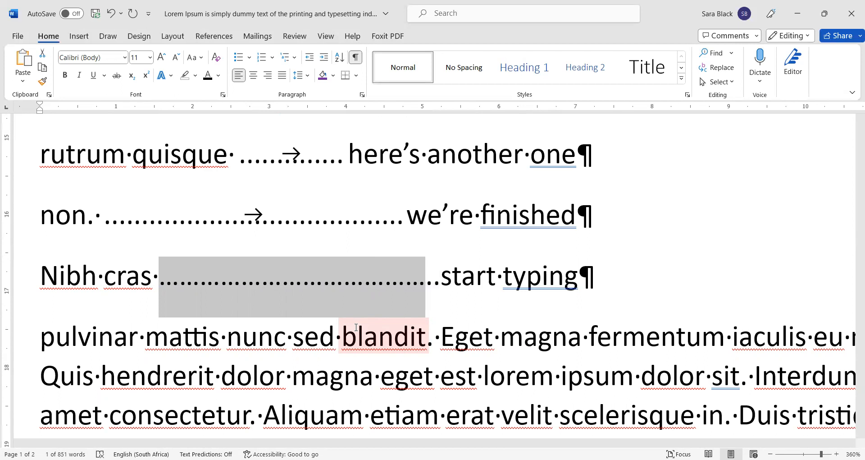
# Step: Try deleting and restoring the leader tab, retyping '...' and checking the dots
pyautogui.press('Right')
pyautogui.press('Right')
pyautogui.press('Right')
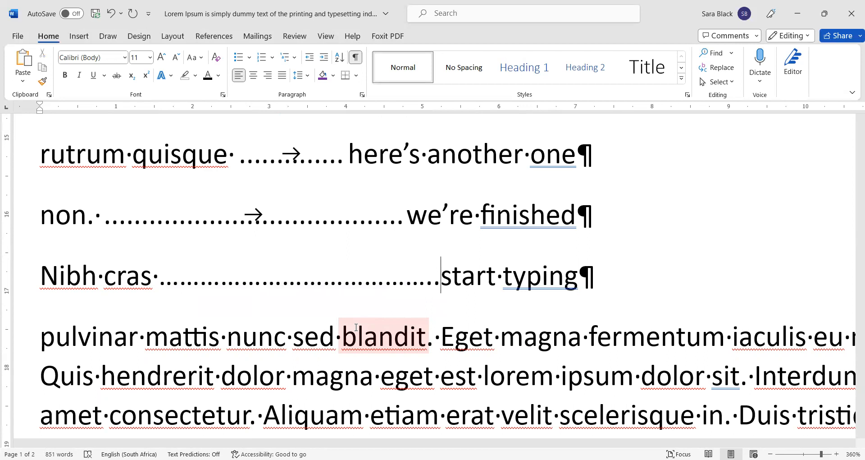
pyautogui.press('Left')
pyautogui.press('Left')
pyautogui.press('Left')
pyautogui.press('Right')
pyautogui.hotkey('shift', 'Left')
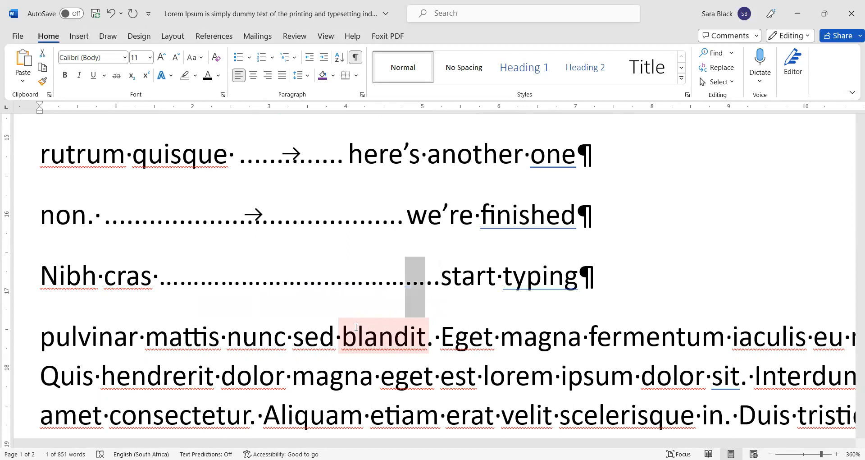
pyautogui.press('Right')
pyautogui.hotkey('shift', 'Right')
pyautogui.press('Left')
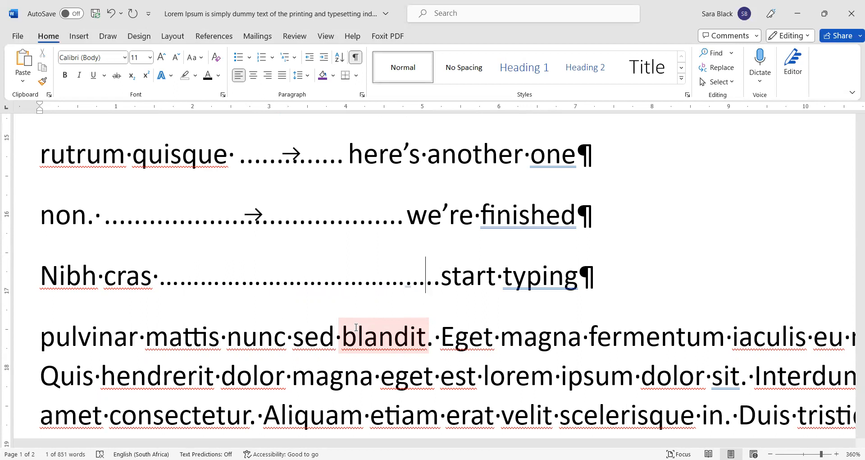
pyautogui.hotkey('shift', 'Left')
pyautogui.press('Delete')
pyautogui.press('Tab')
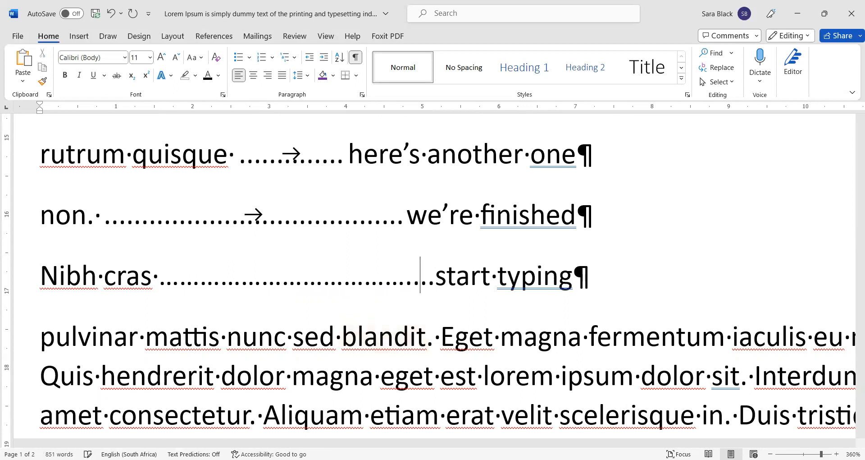
pyautogui.press('BackSpace')
pyautogui.press('BackSpace')
pyautogui.press('BackSpace')
pyautogui.press('BackSpace')
pyautogui.write('...')
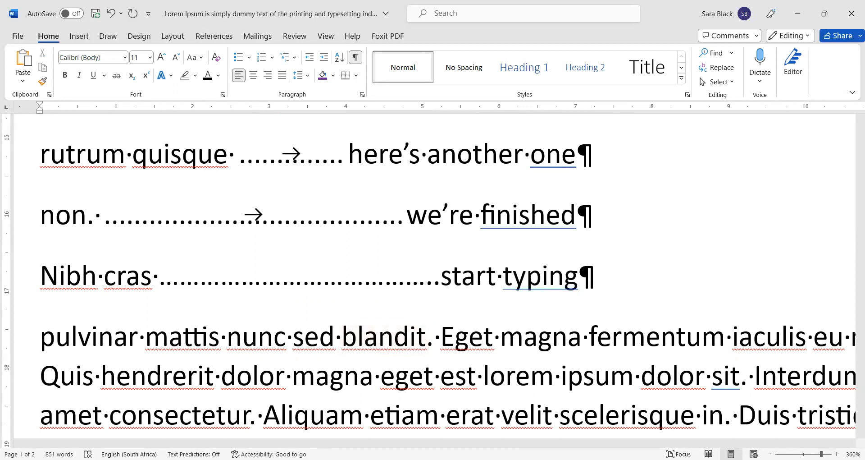
pyautogui.hotkey('shift', 'Left')
pyautogui.press('Left')
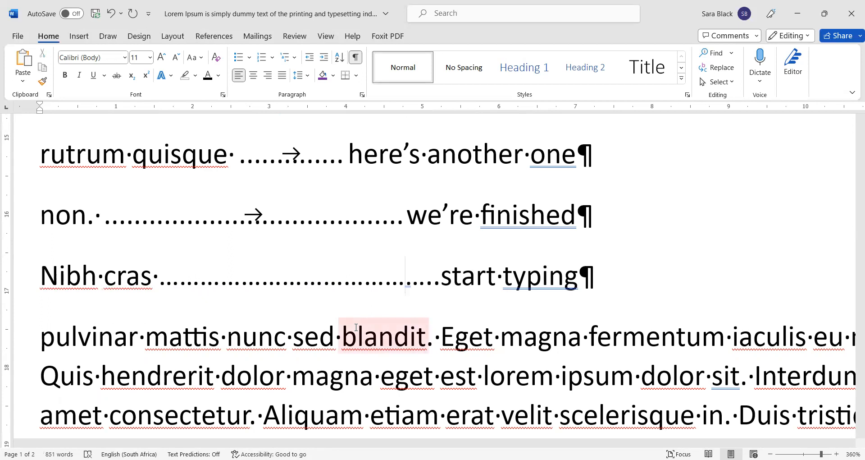
# Step: Select the entire dotted leader after 'Nibh cras' and delete it
pyautogui.scroll(-4, 356, 327)
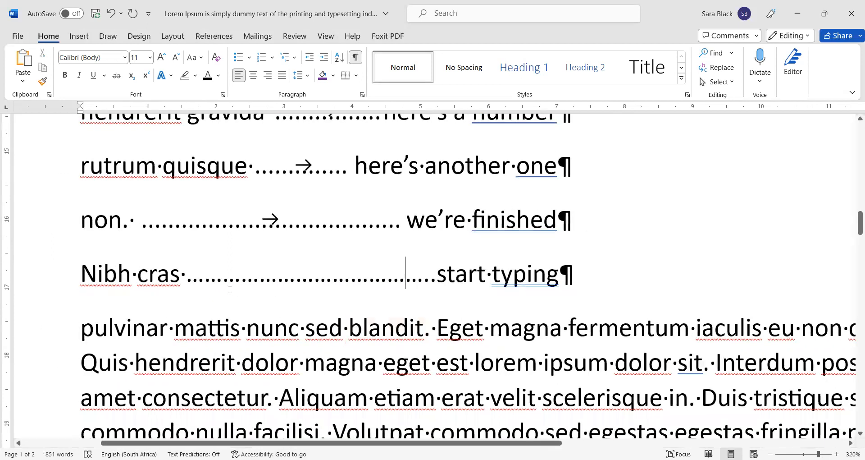
pyautogui.click(239, 275)
pyautogui.moveTo(239, 274); pyautogui.dragTo(438, 276)
pyautogui.press('Delete')
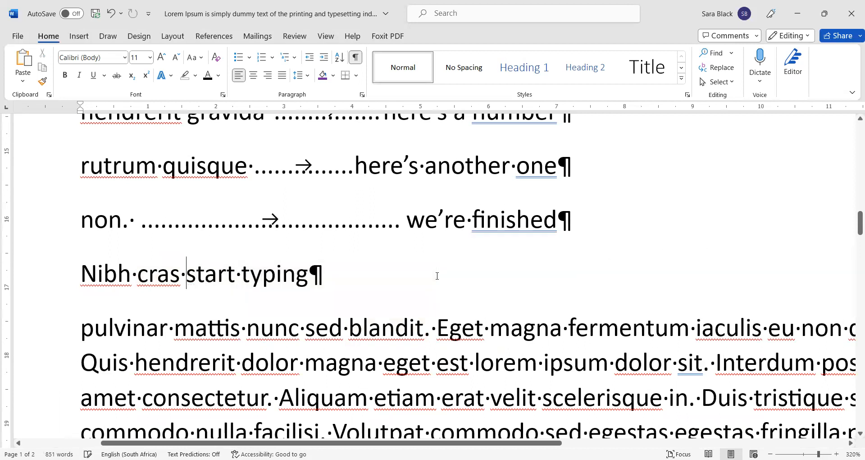
# Step: Select the five contents-style lines that share the 7 cm right tab
pyautogui.keyDown('ctrl'); pyautogui.scroll(-9, 431, 274); pyautogui.keyUp('ctrl')
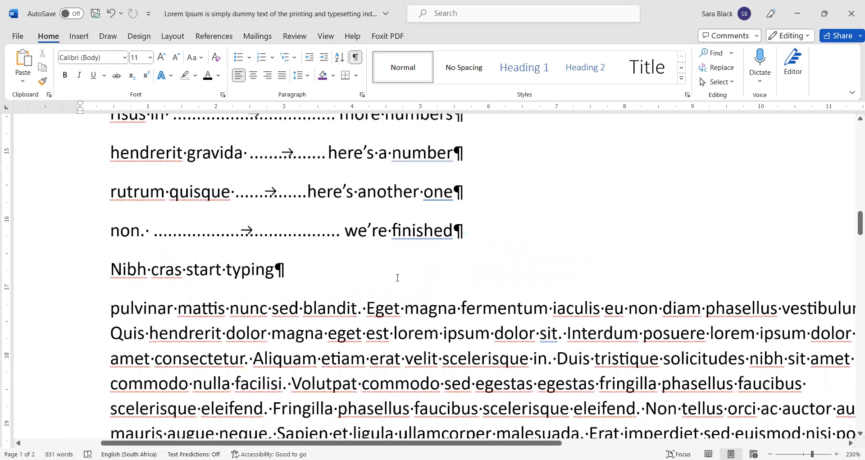
pyautogui.keyDown('ctrl'); pyautogui.scroll(-3, 398, 278); pyautogui.keyUp('ctrl')
pyautogui.scroll(8, 286, 327)
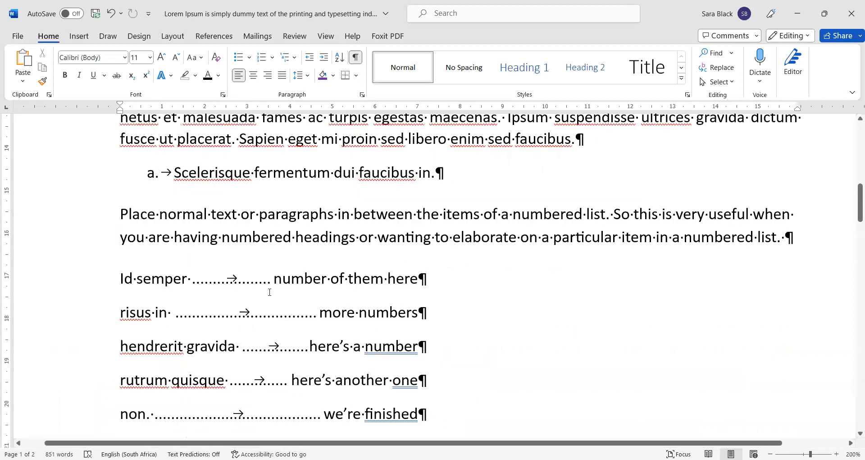
pyautogui.scroll(-3, 252, 270)
pyautogui.scroll(1, 234, 215)
pyautogui.scroll(2, 243, 234)
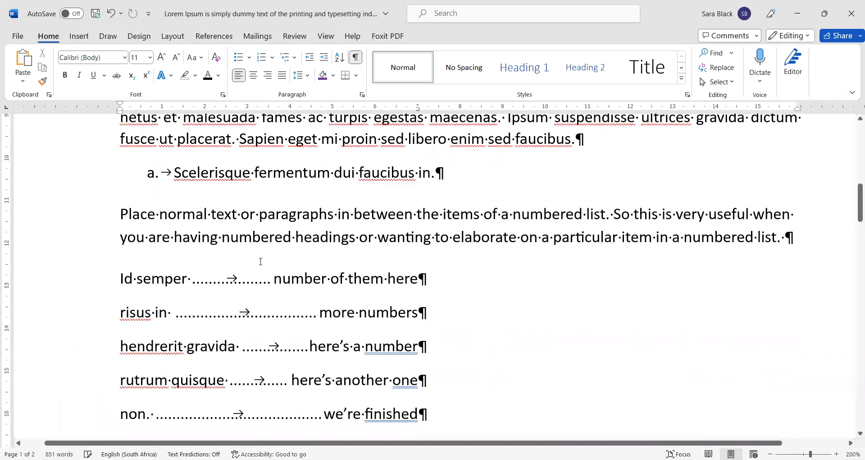
pyautogui.doubleClick(231, 276)
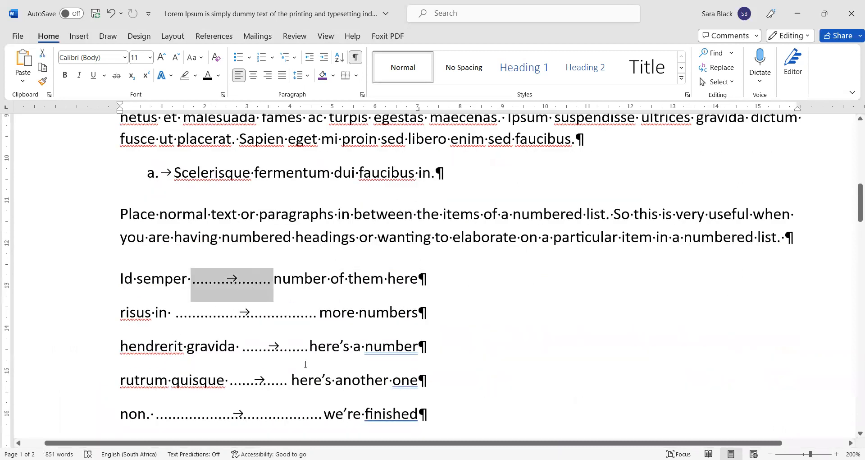
pyautogui.press('Down')
pyautogui.hotkey('shift', 'Left')
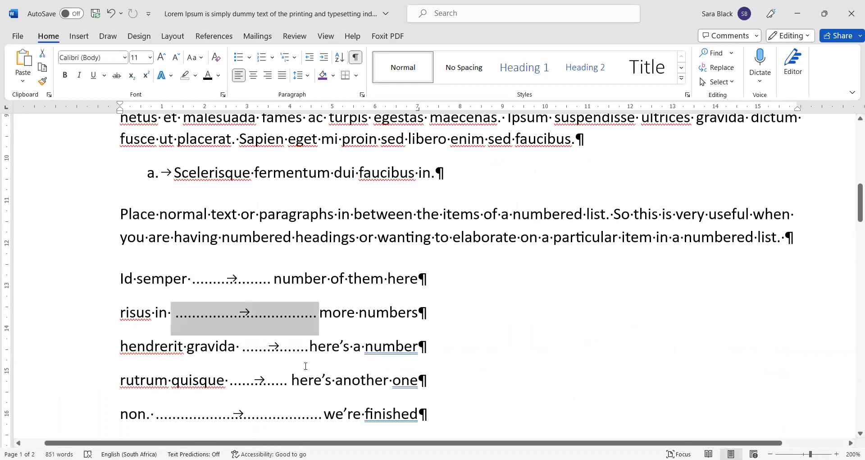
pyautogui.press('Down')
pyautogui.hotkey('shift', 'Left')
pyautogui.press('Down')
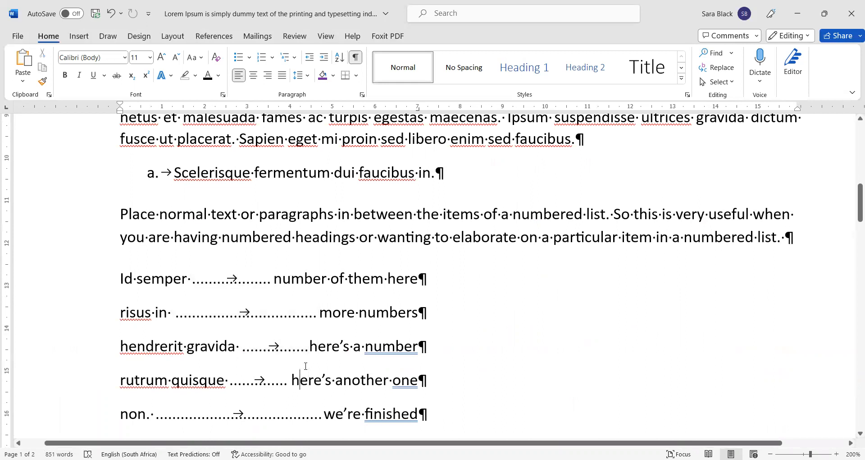
pyautogui.moveTo(426, 413); pyautogui.dragTo(120, 276)
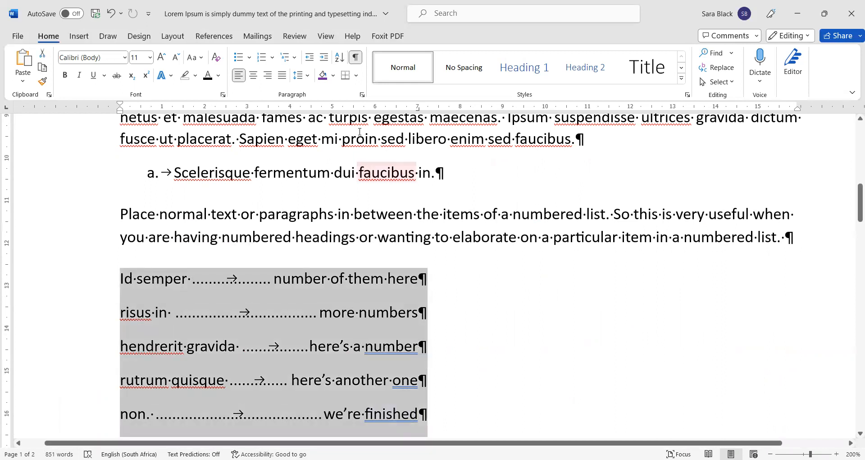
# Step: Switch the 7 cm right tab's leader from dots to a solid underline (leader 4)
pyautogui.click(362, 95)
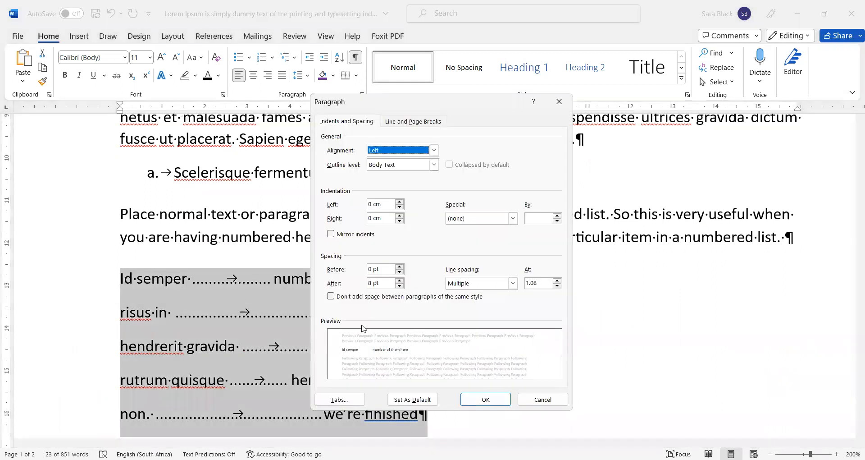
pyautogui.click(341, 400)
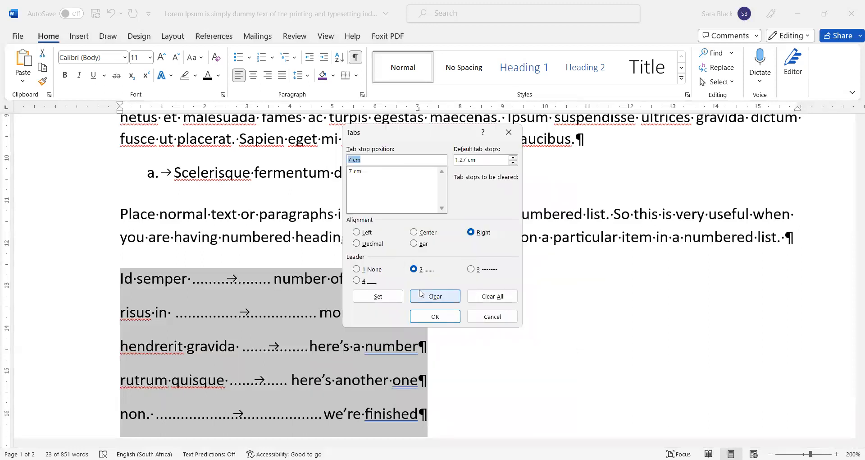
pyautogui.click(359, 282)
pyautogui.click(444, 318)
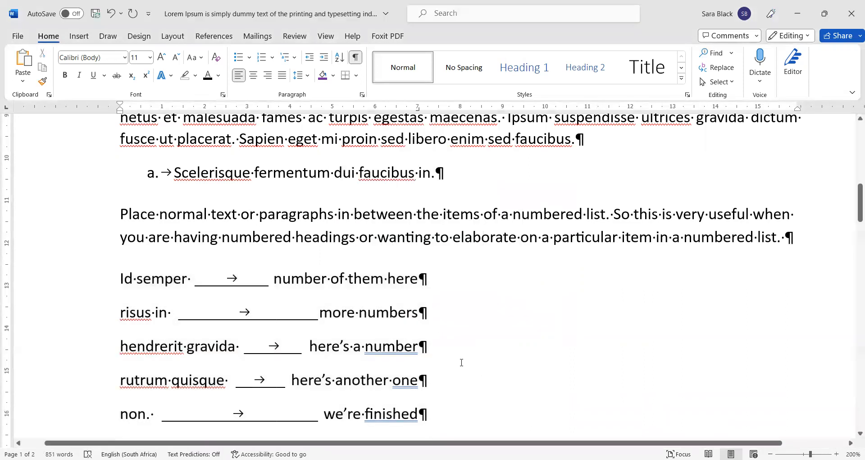
pyautogui.moveTo(161, 276); pyautogui.dragTo(409, 402)
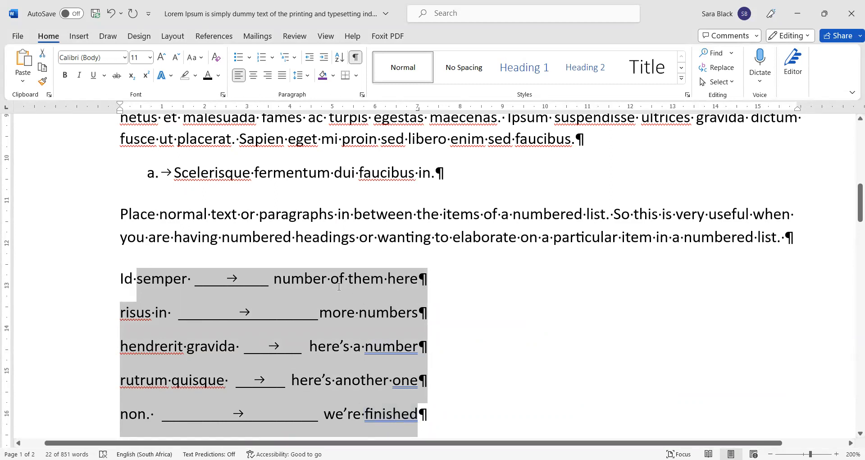
# Step: Replace the placeholder text on the first two leader lines with page numbers 1 and 15
pyautogui.click(280, 276)
pyautogui.hotkey('ctrl', 'shift', 'Right')
pyautogui.hotkey('ctrl', 'shift', 'Right')
pyautogui.hotkey('ctrl', 'shift', 'Right')
pyautogui.hotkey('ctrl', 'shift', 'Right')
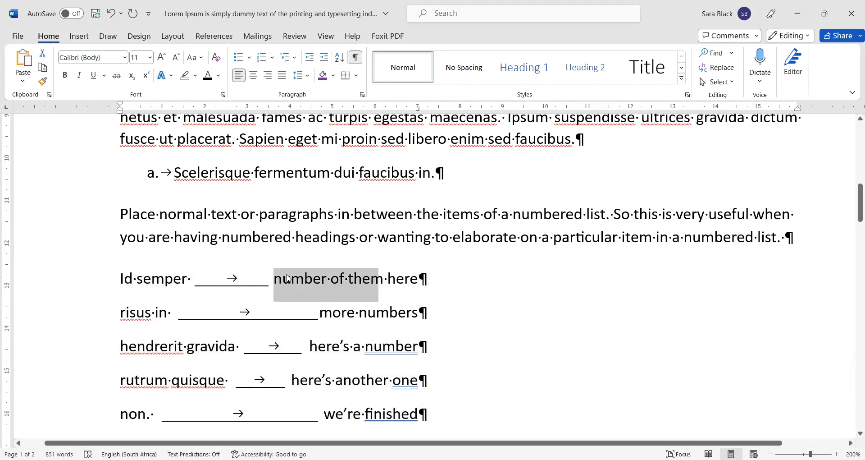
pyautogui.write('1')
pyautogui.press('Down')
pyautogui.hotkey('ctrl', 'shift', 'Left')
pyautogui.hotkey('ctrl', 'shift', 'Left')
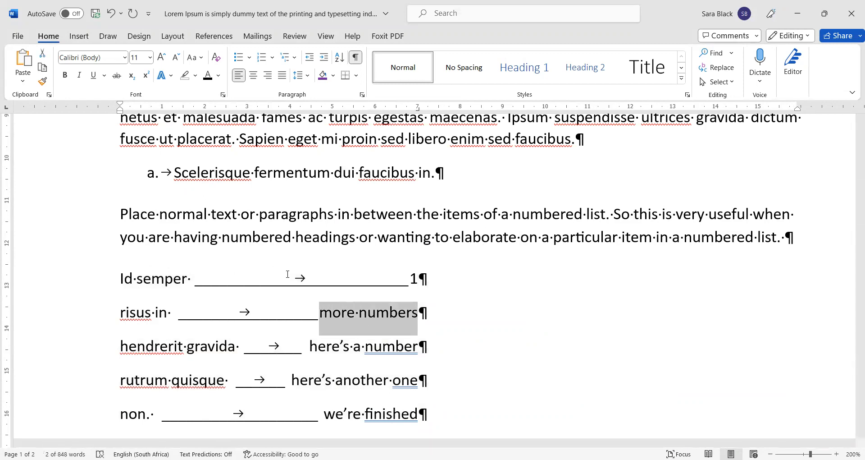
pyautogui.write('15')
# Step: Replace the third and fourth placeholders with 32 and 48, then select the last line's placeholder
pyautogui.press('Down')
pyautogui.hotkey('ctrl', 'shift', 'Left')
pyautogui.hotkey('ctrl', 'shift', 'Left')
pyautogui.hotkey('ctrl', 'shift', 'Left')
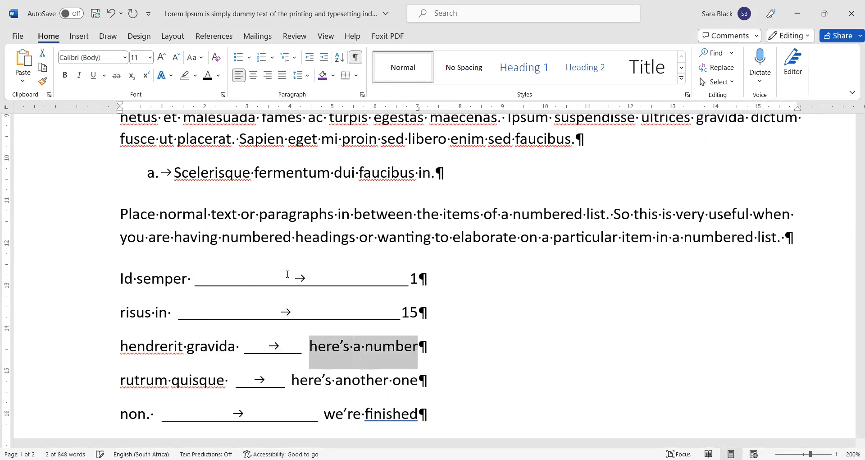
pyautogui.write('32')
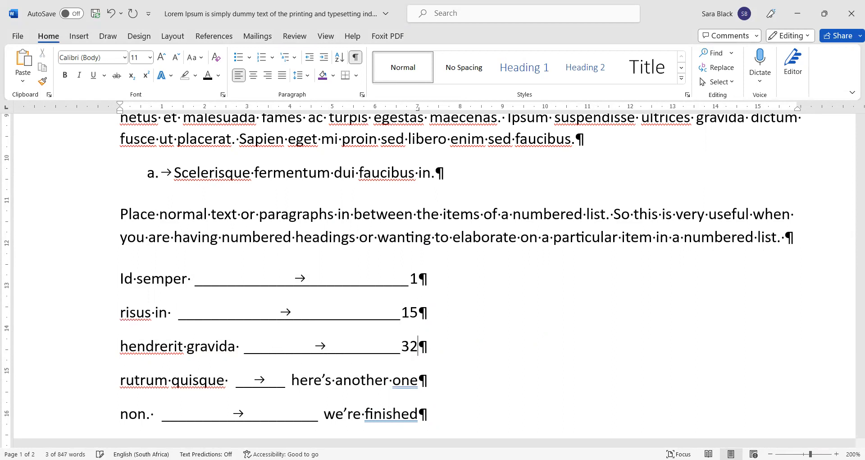
pyautogui.press('Down')
pyautogui.hotkey('ctrl', 'shift', 'Left')
pyautogui.hotkey('ctrl', 'shift', 'Left')
pyautogui.hotkey('ctrl', 'shift', 'Left')
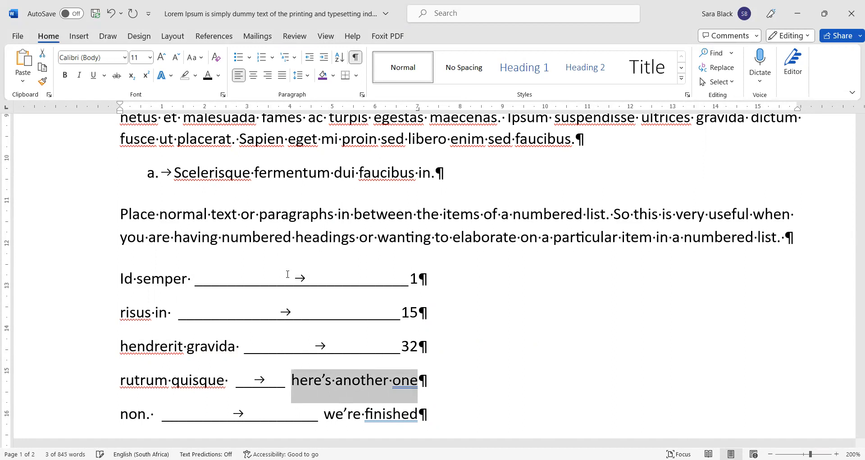
pyautogui.write('48')
pyautogui.press('Down')
pyautogui.hotkey('ctrl', 'shift', 'Left')
pyautogui.hotkey('ctrl', 'shift', 'Left')
# Step: Enter page number 58 on the last line, then give all five leader lines 0 pt spacing after
pyautogui.write('58')
pyautogui.keyDown('ctrl'); pyautogui.scroll(-1, 313, 224); pyautogui.keyUp('ctrl')
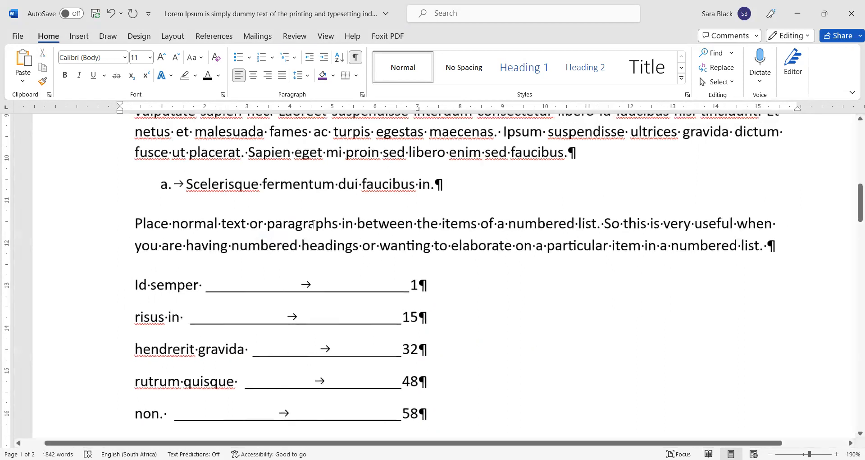
pyautogui.moveTo(464, 410); pyautogui.dragTo(110, 286)
pyautogui.click(362, 97)
pyautogui.click(399, 289)
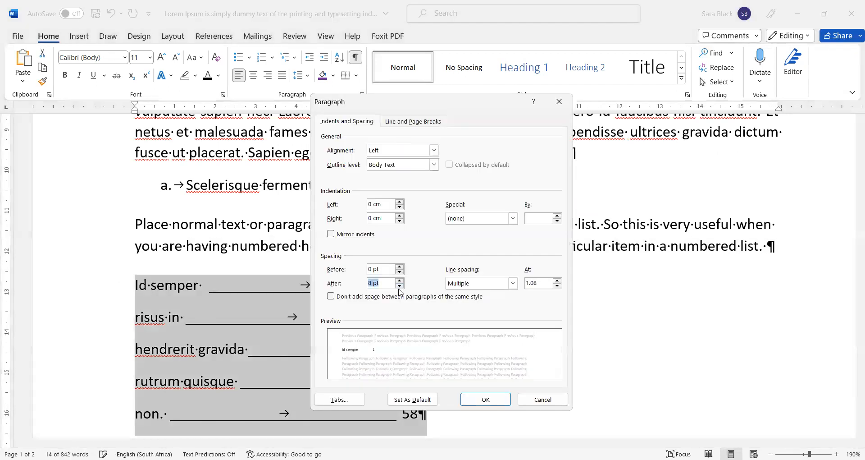
pyautogui.click(400, 290)
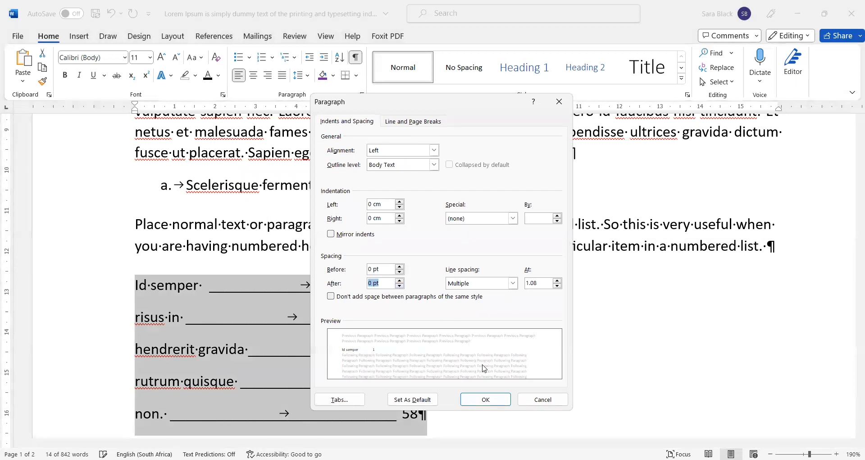
pyautogui.click(486, 400)
pyautogui.click(177, 287)
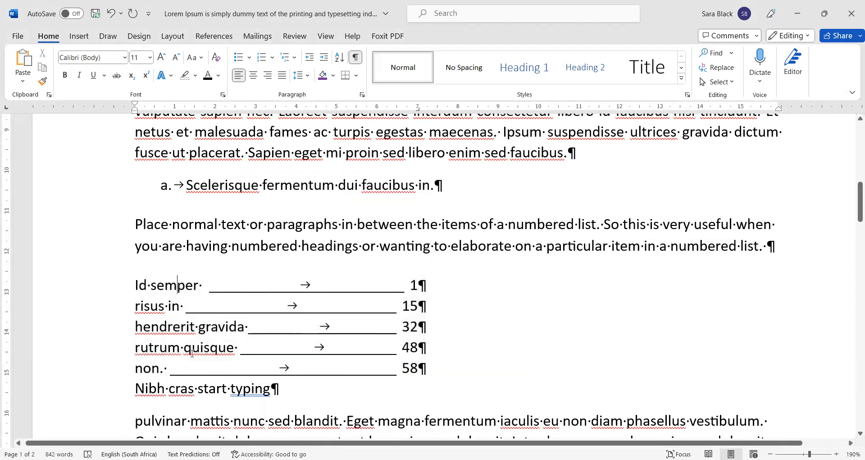
pyautogui.keyDown('ctrl'); pyautogui.scroll(-1, 561, 402); pyautogui.keyUp('ctrl')
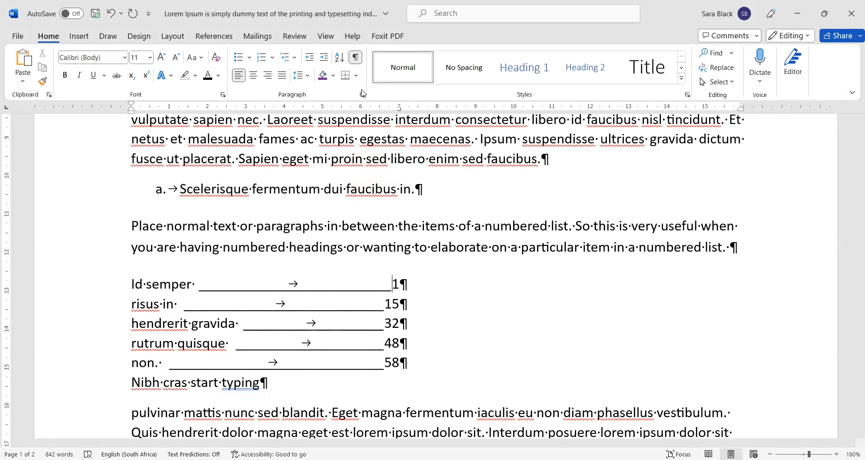
pyautogui.scroll(-3, 411, 174)
# Step: Break the paragraph before 'Eget' and select the start of the new 'pulvinar' line
pyautogui.click(320, 290)
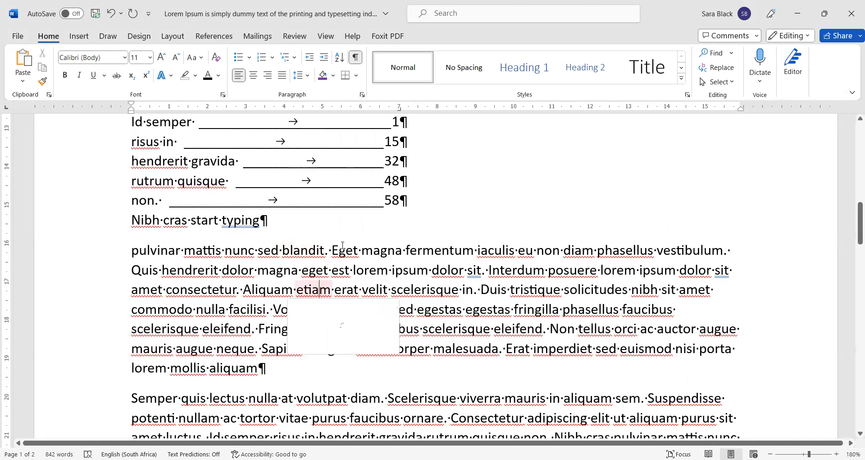
pyautogui.click(333, 250)
pyautogui.press('Return')
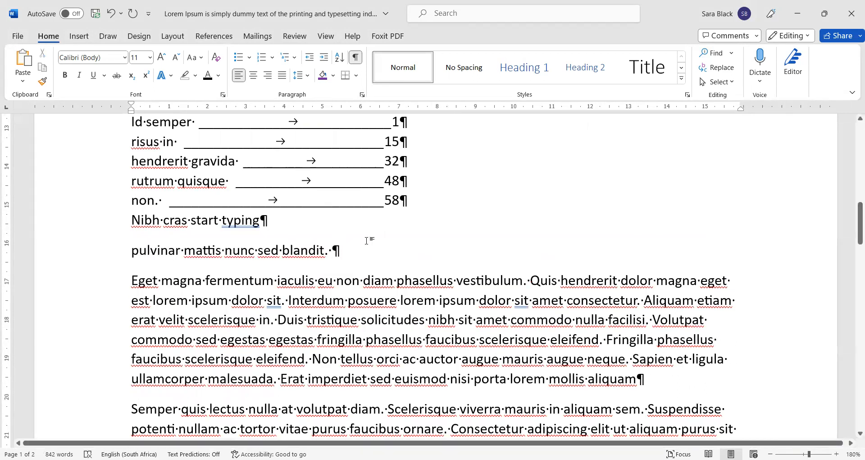
pyautogui.click(291, 250)
pyautogui.tripleClick(194, 260)
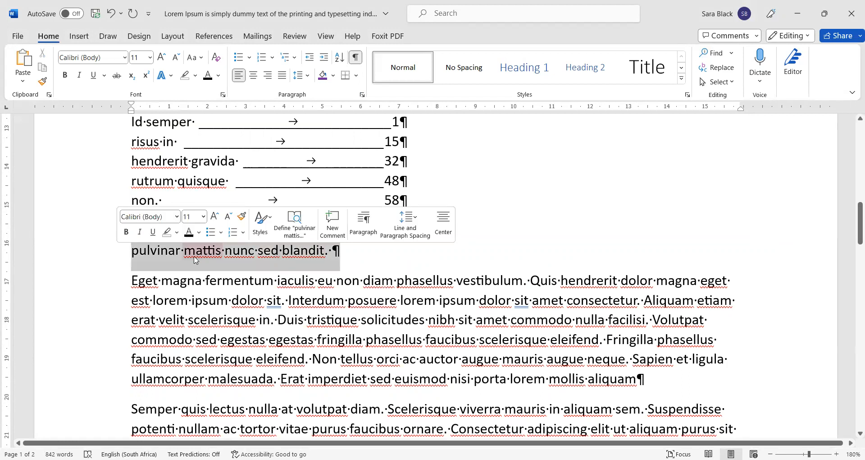
pyautogui.click(151, 251)
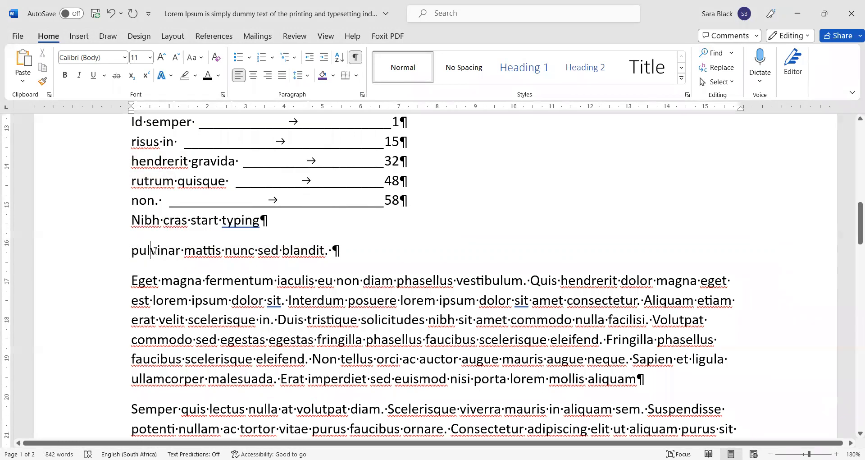
pyautogui.moveTo(261, 267); pyautogui.dragTo(112, 272)
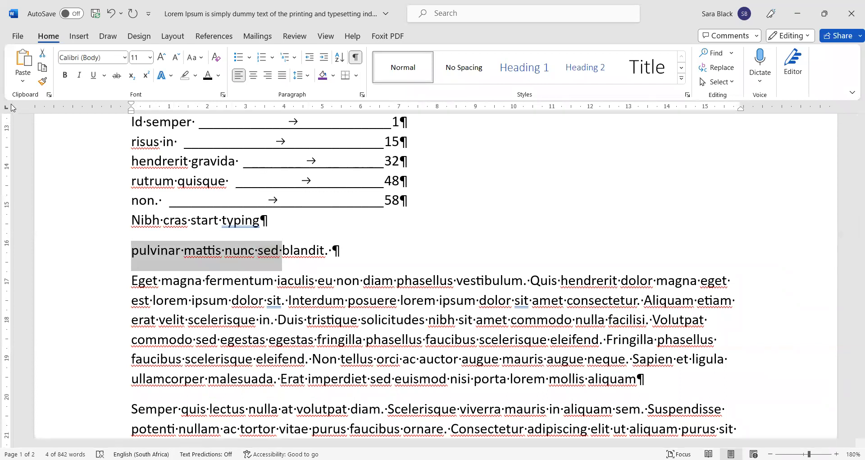
pyautogui.click(6, 111)
# Step: Cycle the ruler's tab selector through decimal, bar, left and right types, ending on Bar Tab
pyautogui.click(7, 109)
pyautogui.click(6, 109)
pyautogui.click(7, 109)
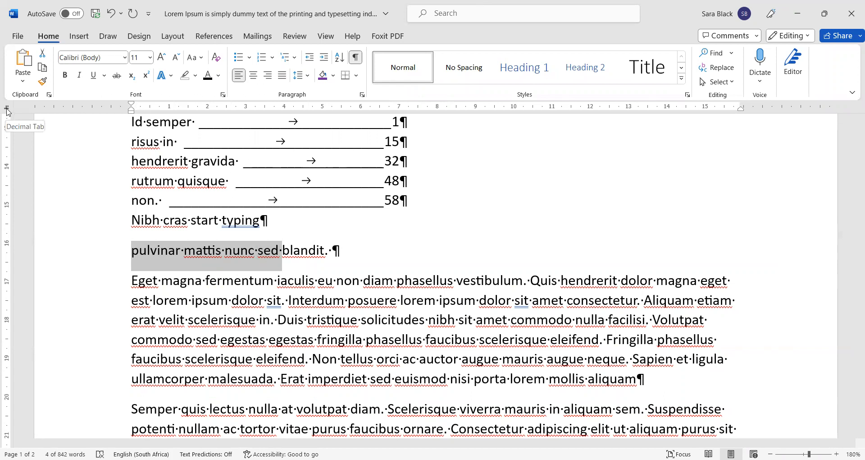
pyautogui.click(7, 109)
pyautogui.click(6, 109)
pyautogui.click(6, 109)
pyautogui.click(6, 109)
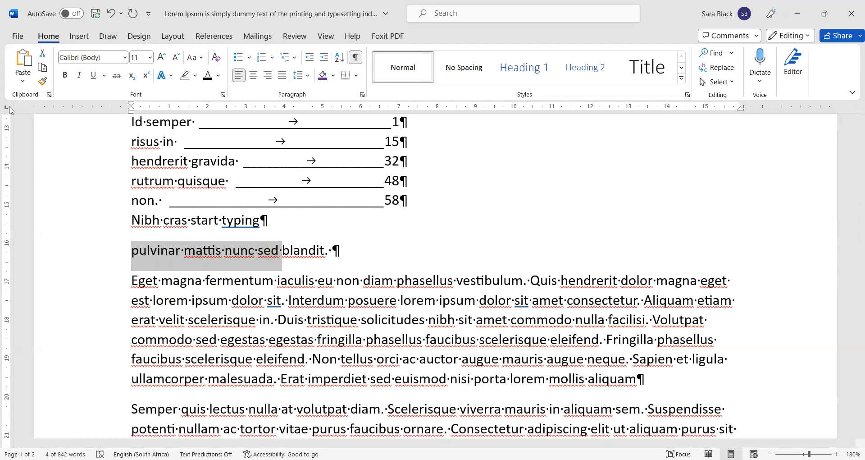
pyautogui.click(8, 108)
pyautogui.click(10, 108)
pyautogui.click(9, 108)
pyautogui.click(9, 109)
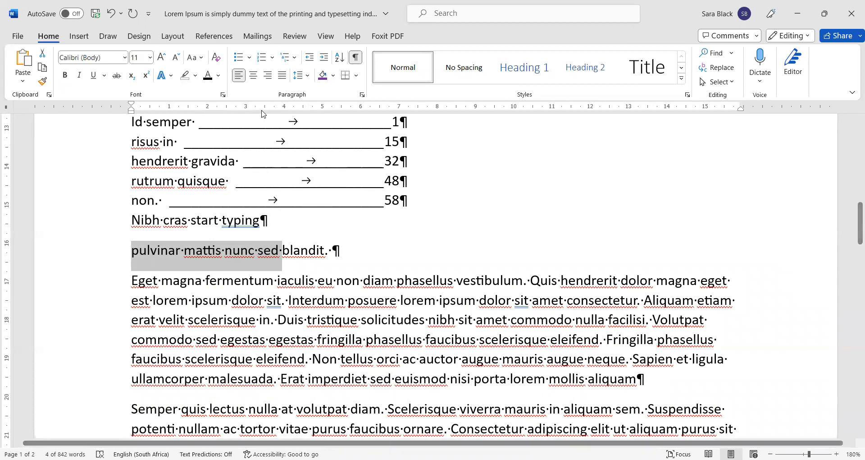
# Step: Set a bar tab at 3 cm and insert two tabs before 'mattis' to push it past the bar
pyautogui.click(246, 109)
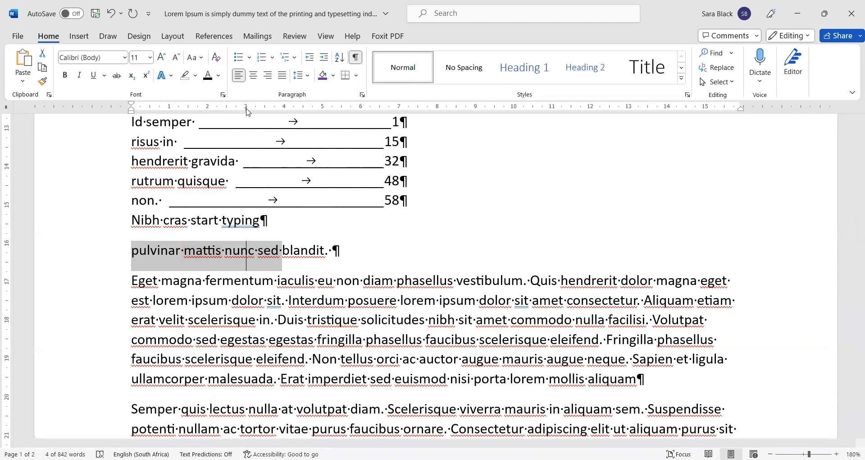
pyautogui.rightClick(203, 251)
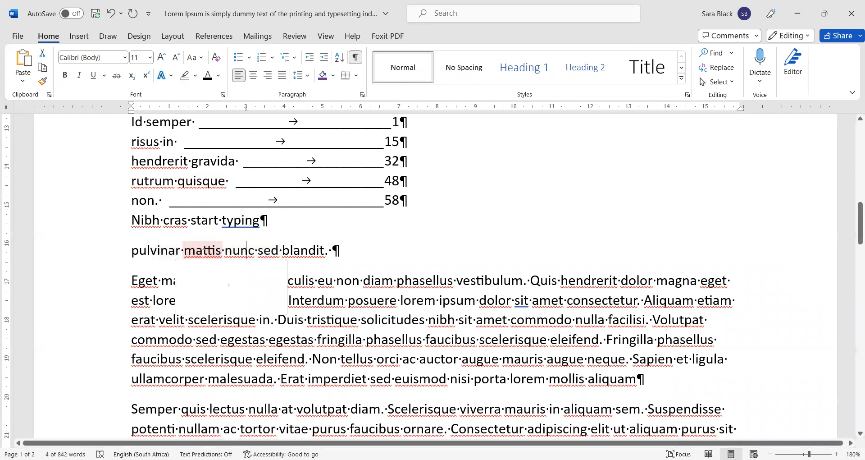
pyautogui.press('Tab')
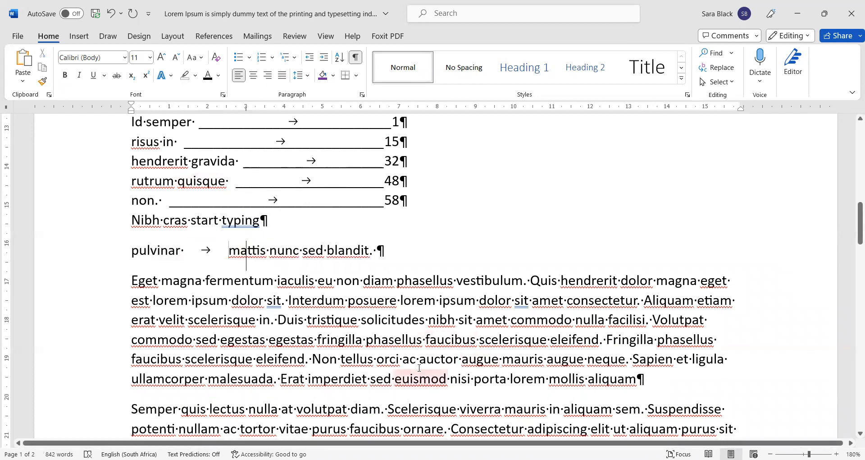
pyautogui.press('Tab')
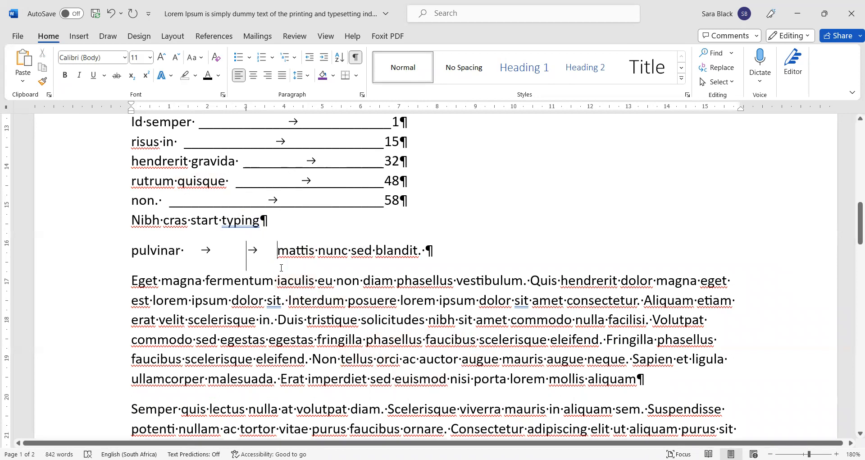
pyautogui.scroll(3, 259, 243)
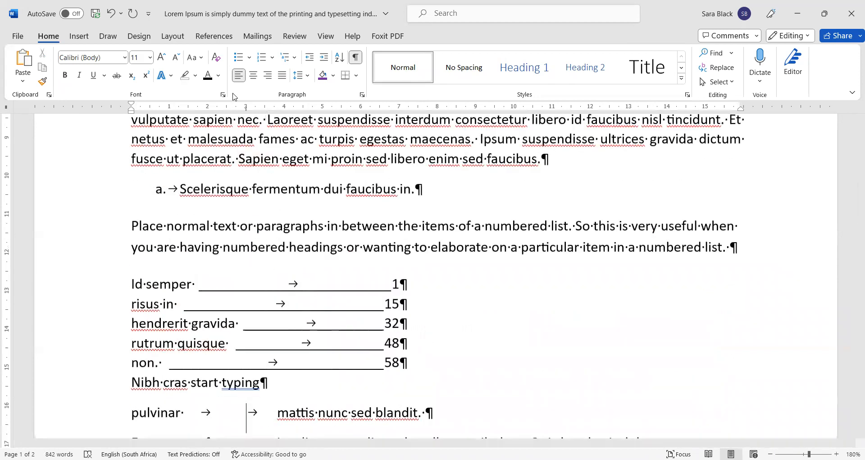
pyautogui.click(363, 95)
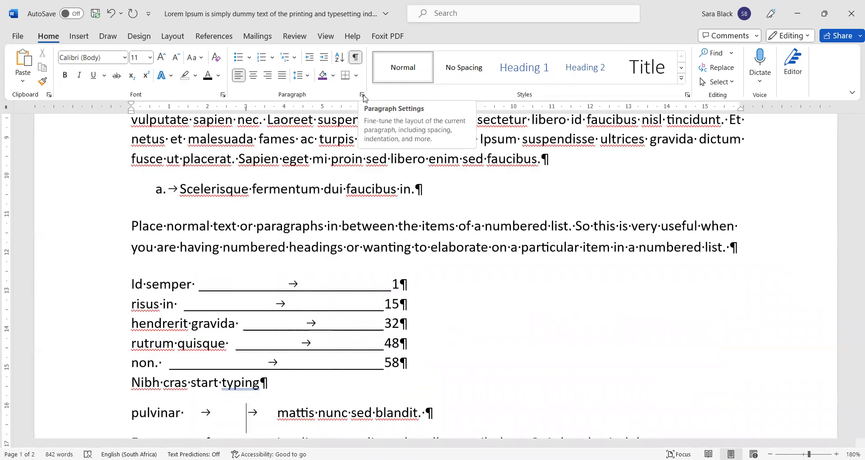
pyautogui.scroll(-3, 363, 169)
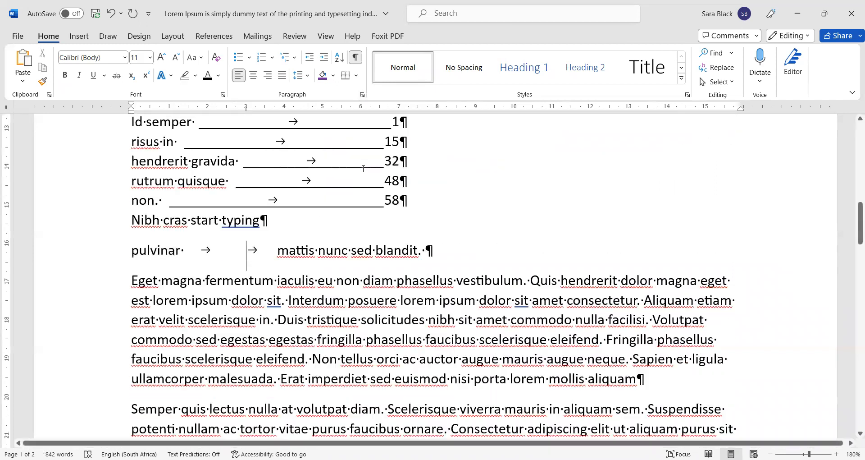